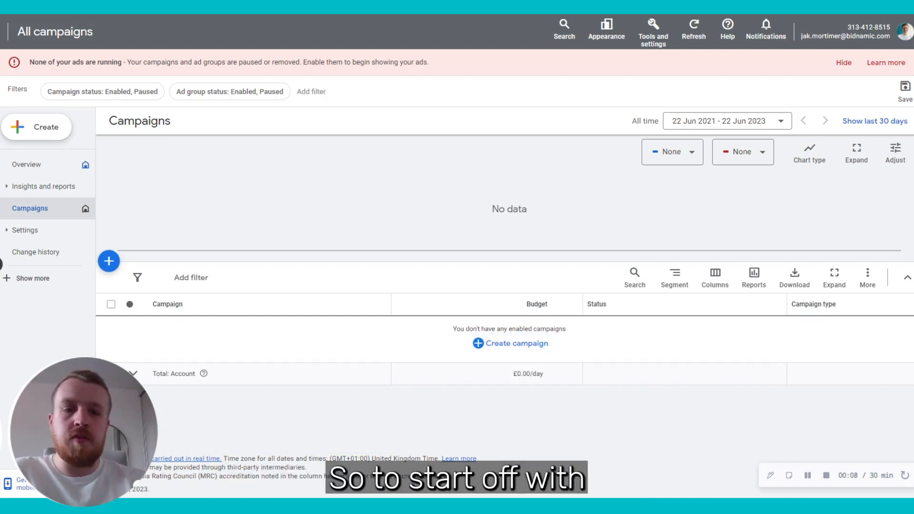
# Step: Open the Create menu from the All campaigns overview
pyautogui.click(50, 128)
# Step: Start a new campaign with the Sales objective and Performance Max type
pyautogui.click(52, 135)
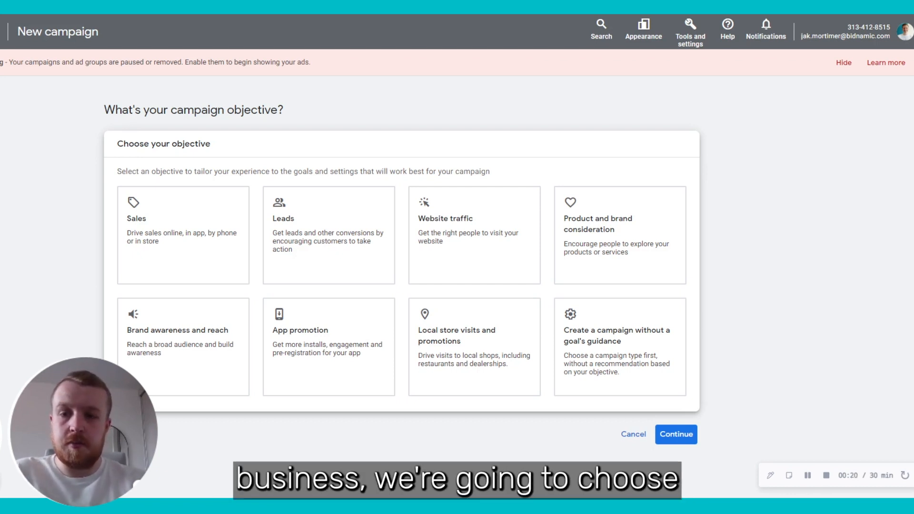
pyautogui.click(153, 203)
pyautogui.scroll(-3, 28, 257)
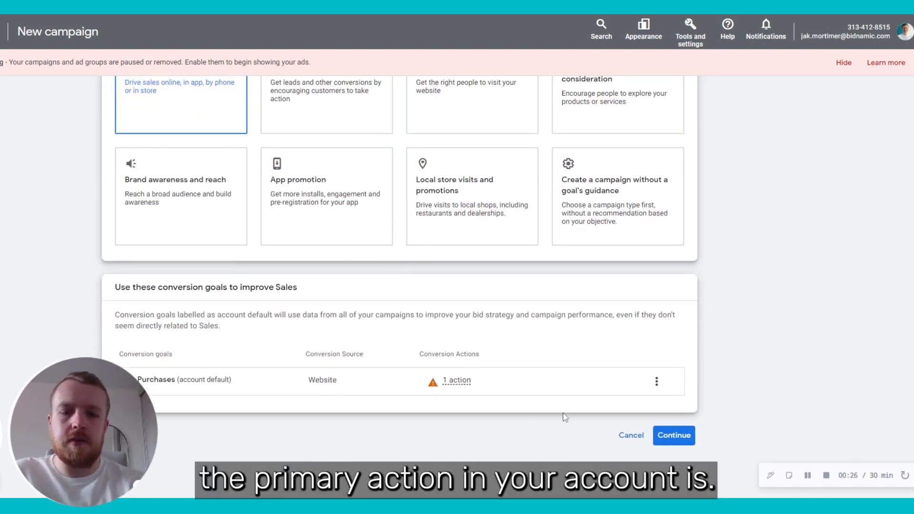
pyautogui.click(686, 432)
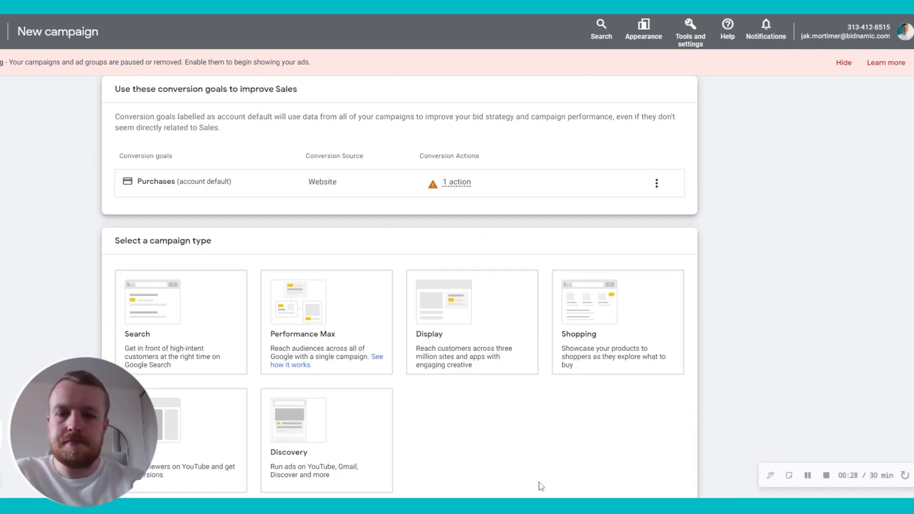
pyautogui.scroll(-2, 525, 408)
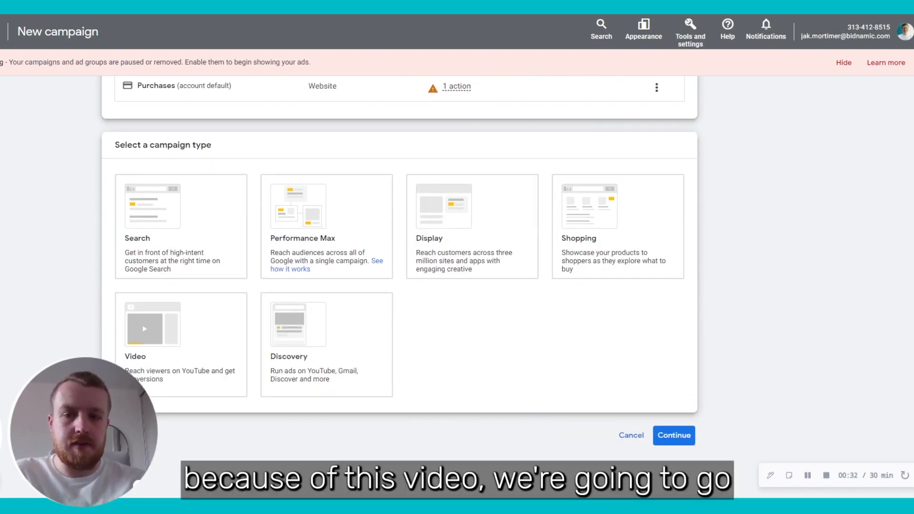
pyautogui.click(376, 244)
pyautogui.scroll(-3, 377, 244)
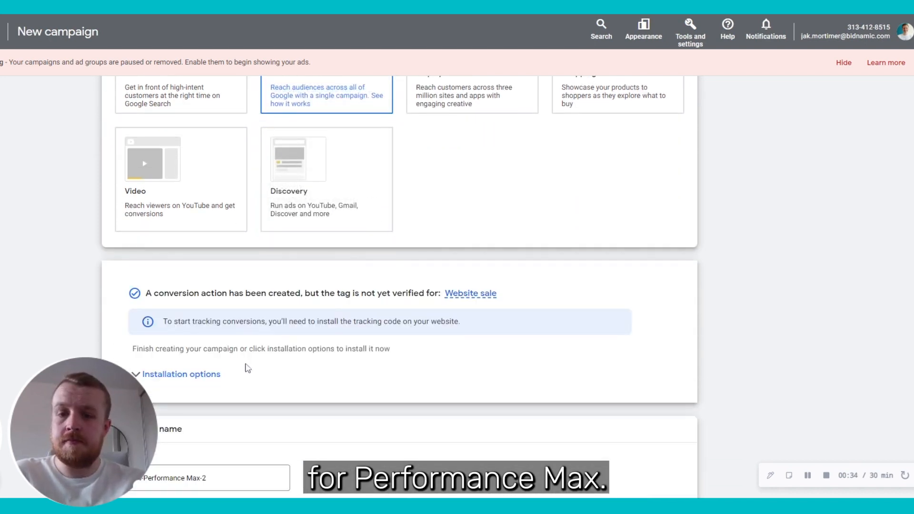
pyautogui.scroll(-2, 246, 367)
# Step: Name the campaign 'Bidnamic PMAX' and start fresh instead of the saved draft
pyautogui.click(223, 378)
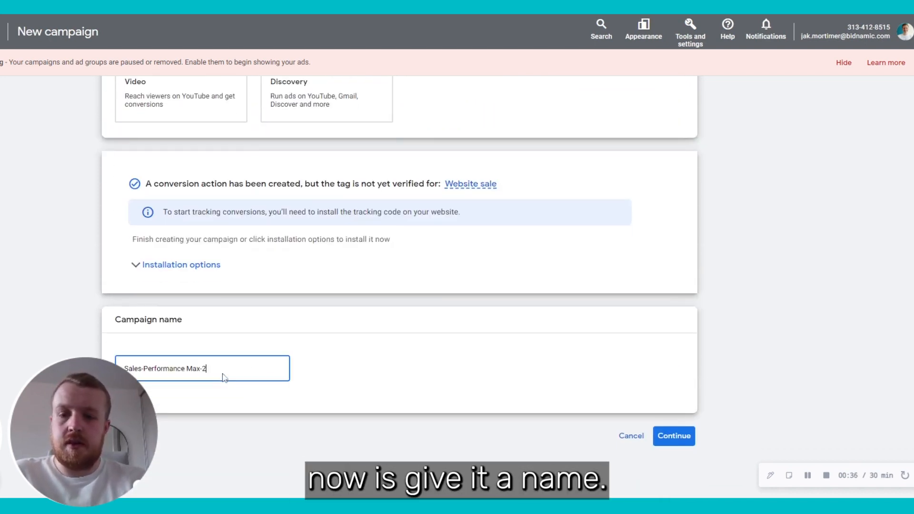
pyautogui.hotkey('ctrl', 'a')
pyautogui.write('Bidnamic PMAX')
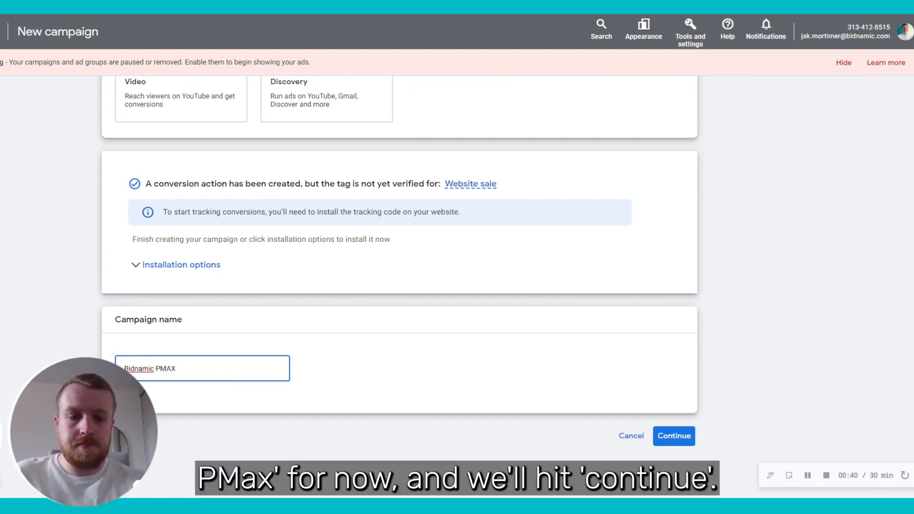
pyautogui.click(686, 440)
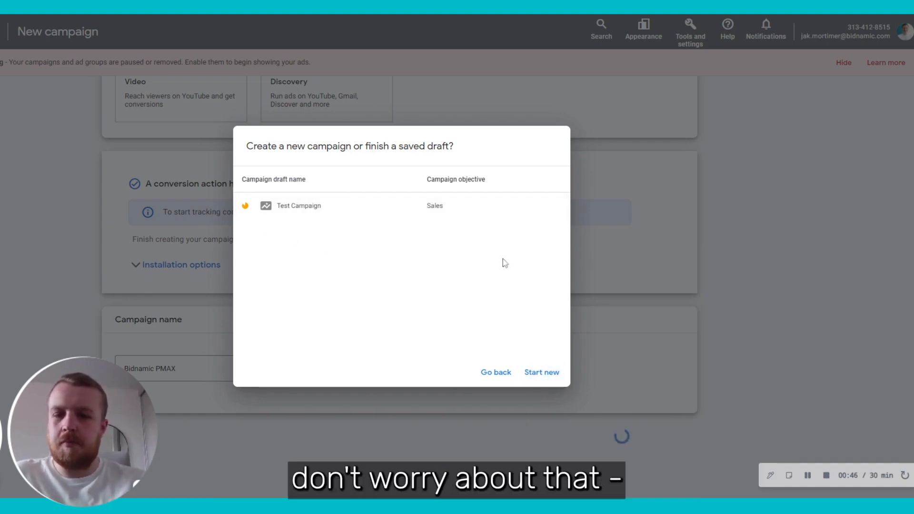
pyautogui.click(549, 375)
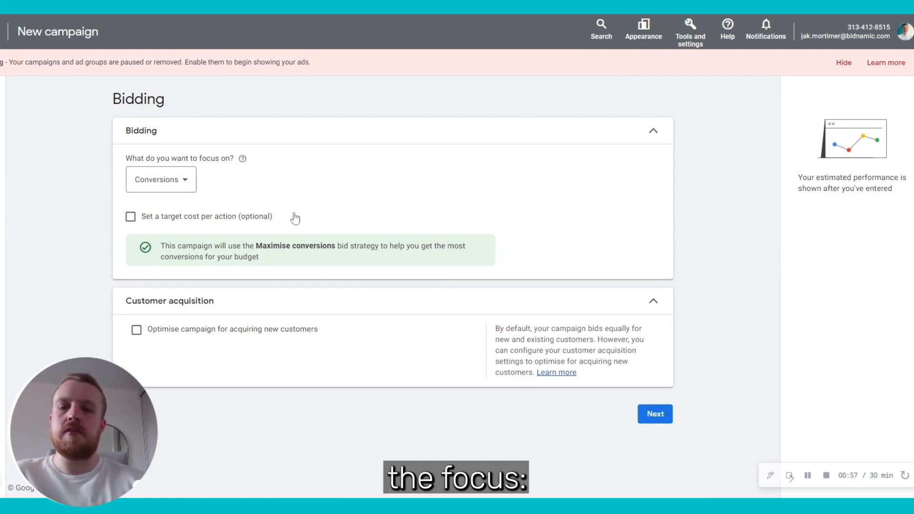
# Step: Set bidding to focus on conversion value with a 100% target ROAS
pyautogui.click(179, 189)
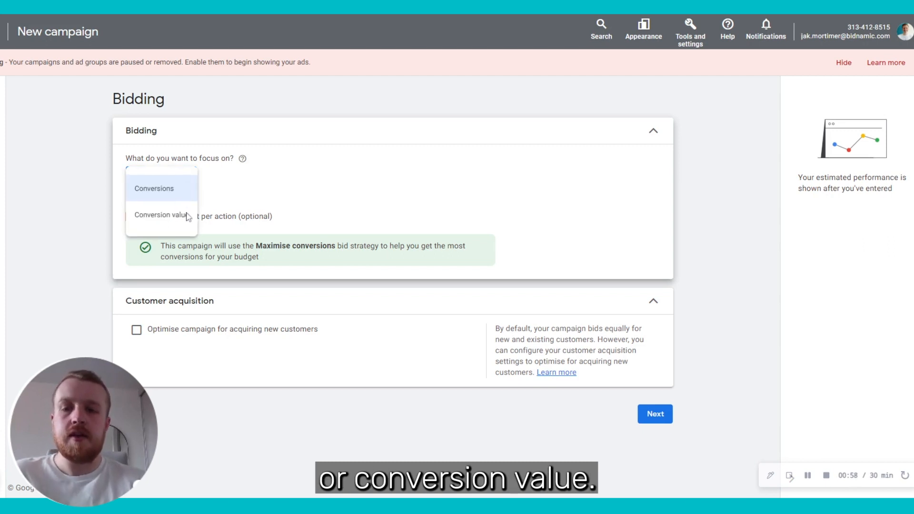
pyautogui.moveTo(186, 216)
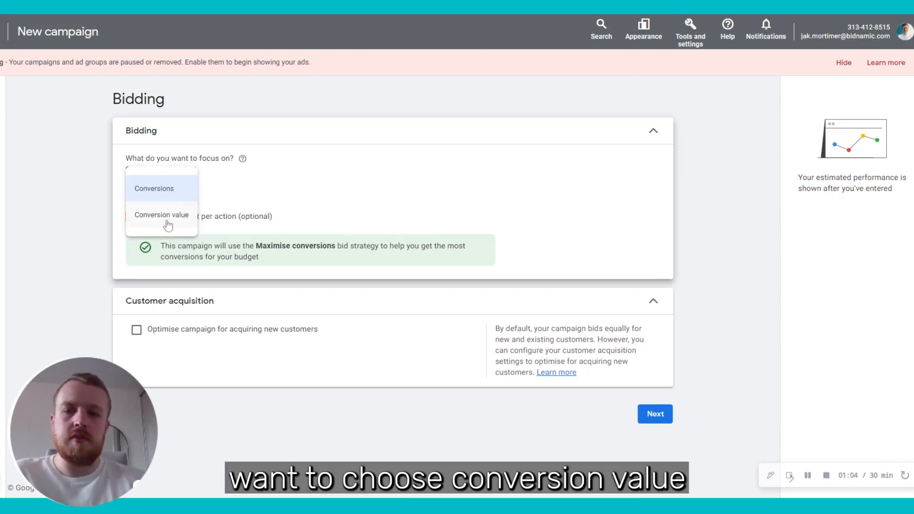
pyautogui.click(168, 224)
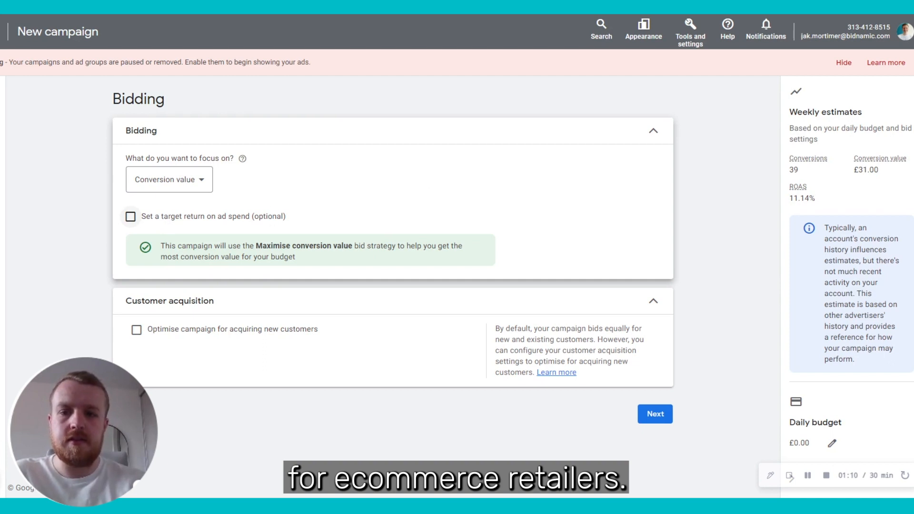
pyautogui.doubleClick(166, 222)
pyautogui.click(165, 223)
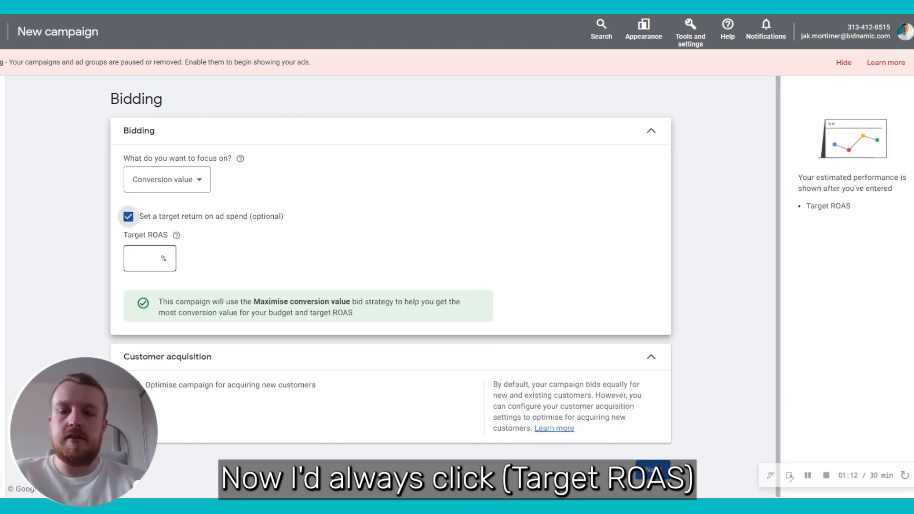
pyautogui.click(150, 258)
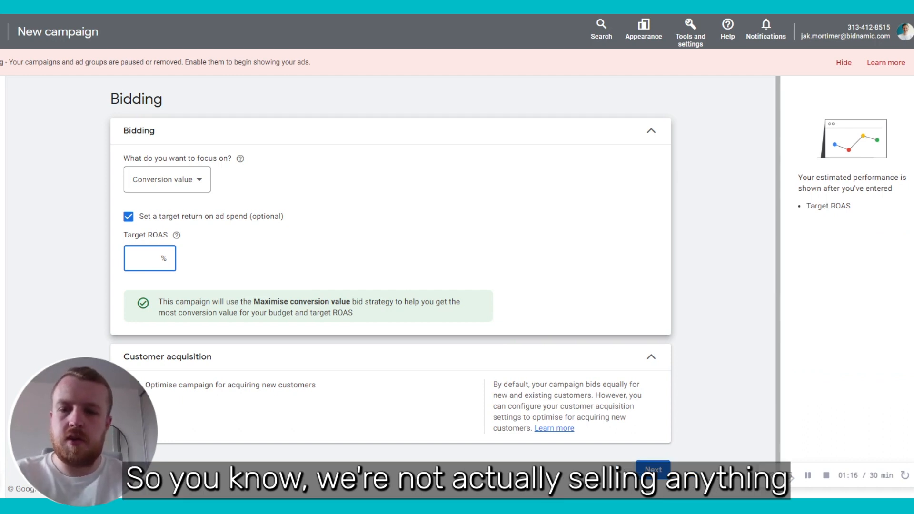
pyautogui.write('100')
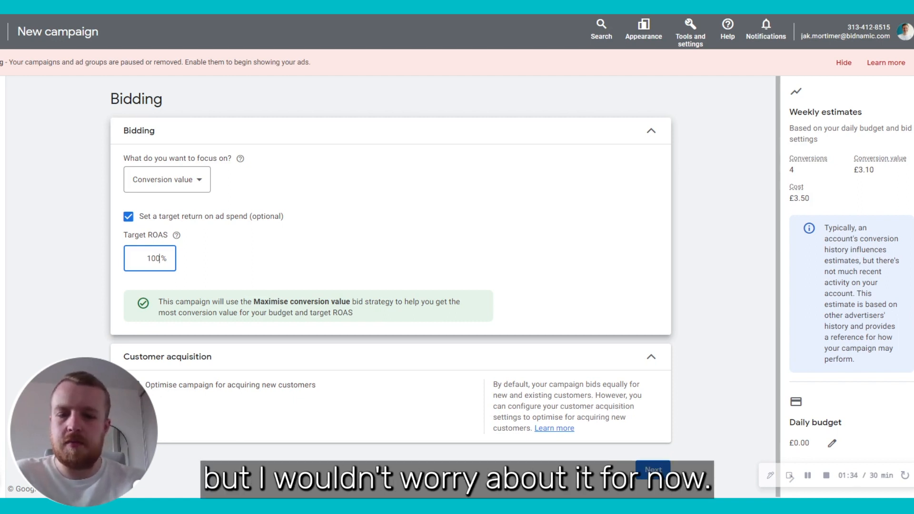
pyautogui.click(647, 471)
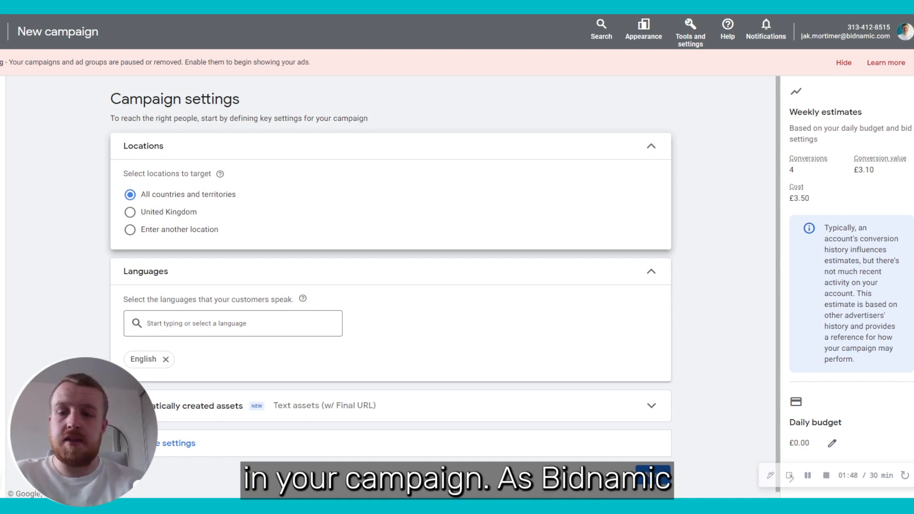
# Step: Limit location targeting to the United Kingdom, reviewing the automatically created assets and more settings
pyautogui.click(186, 218)
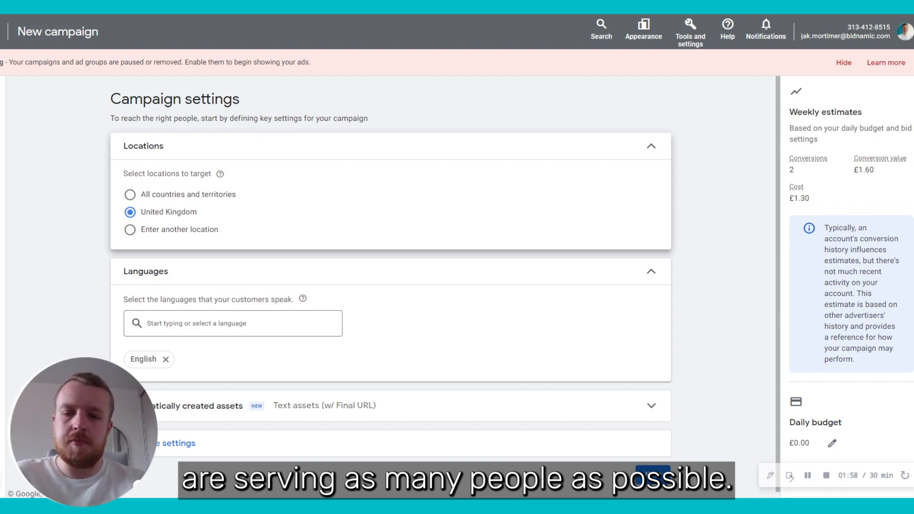
pyautogui.click(407, 423)
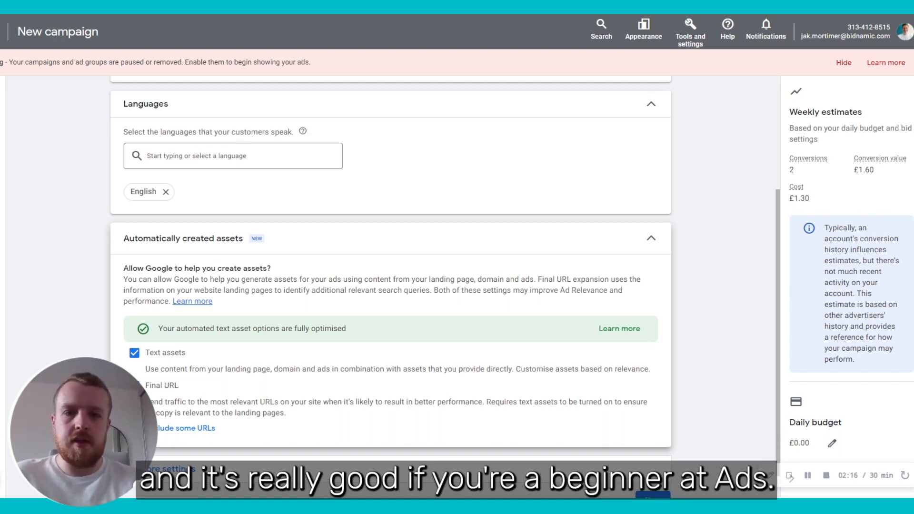
pyautogui.click(648, 247)
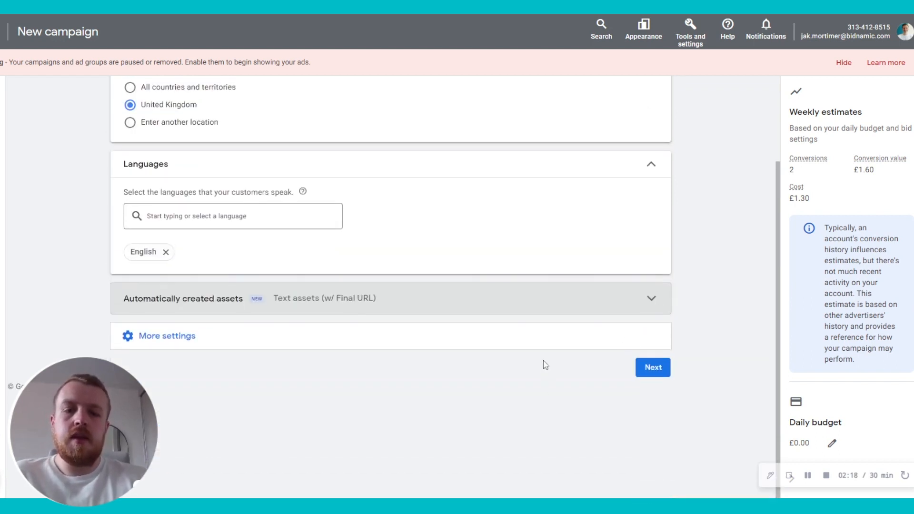
pyautogui.click(538, 346)
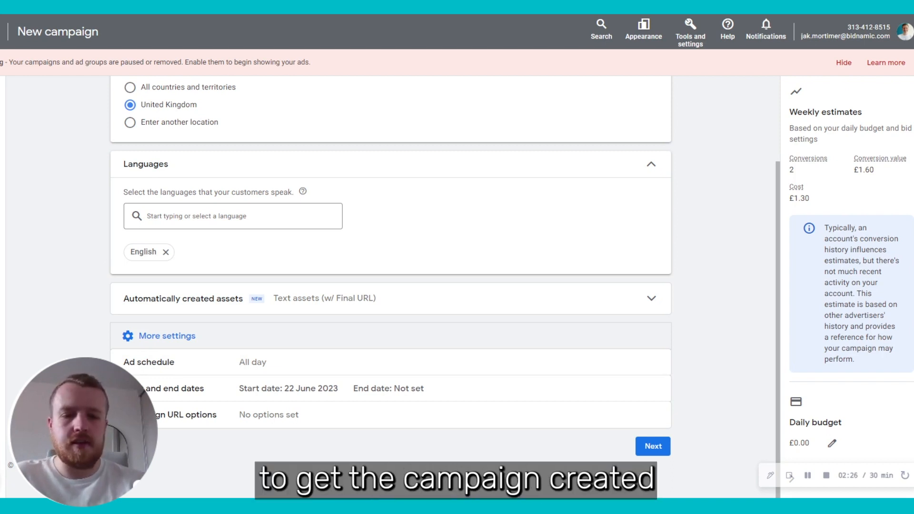
pyautogui.click(648, 455)
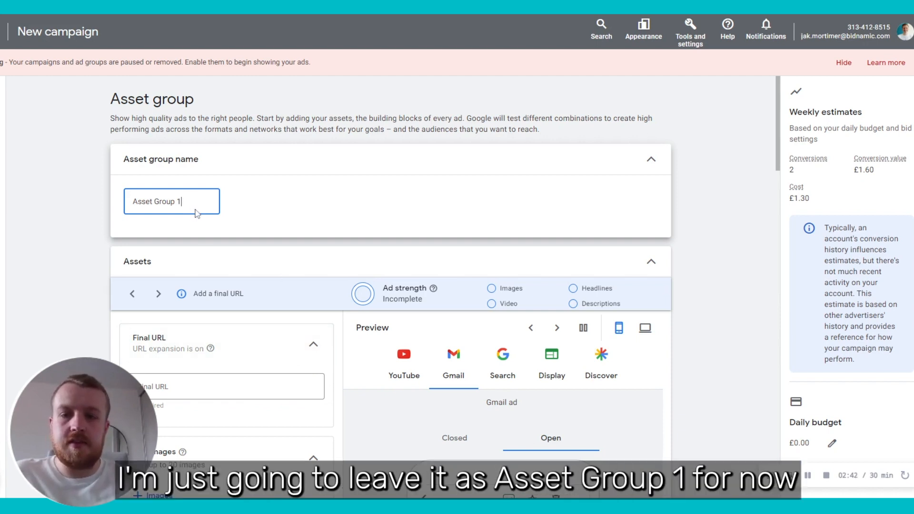
pyautogui.scroll(-4, 275, 279)
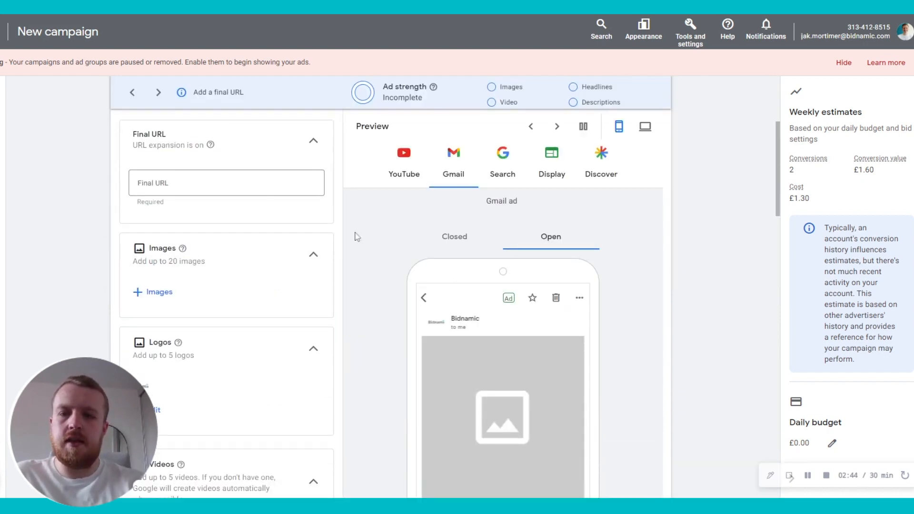
pyautogui.scroll(1, 357, 236)
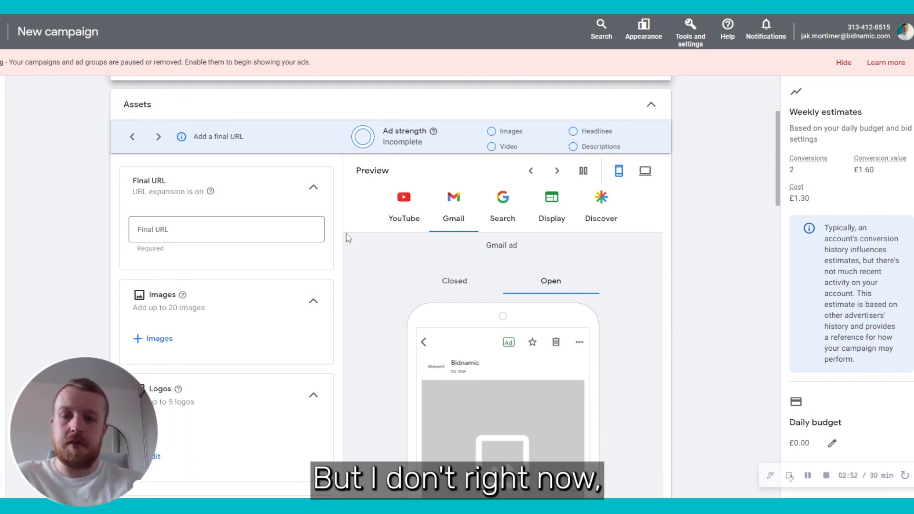
pyautogui.click(238, 230)
pyautogui.write('ww')
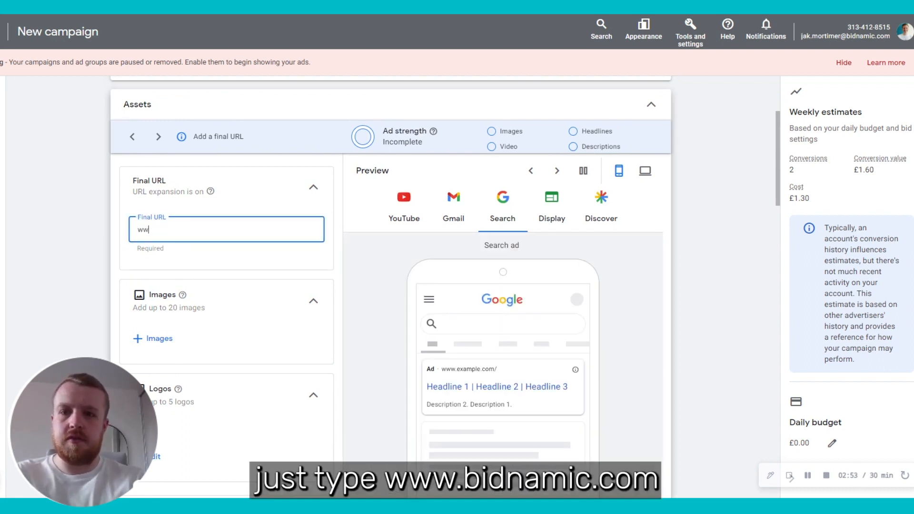
pyautogui.write('w.bidnamic.com')
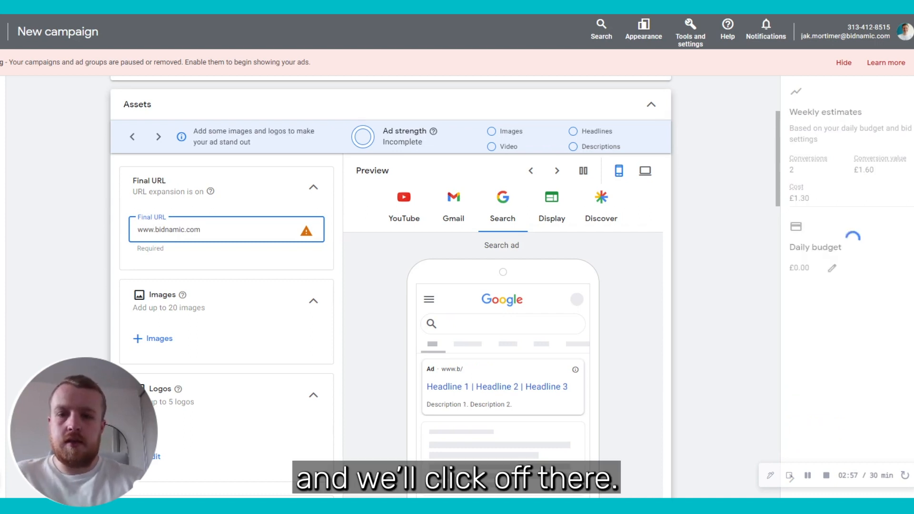
pyautogui.click(136, 274)
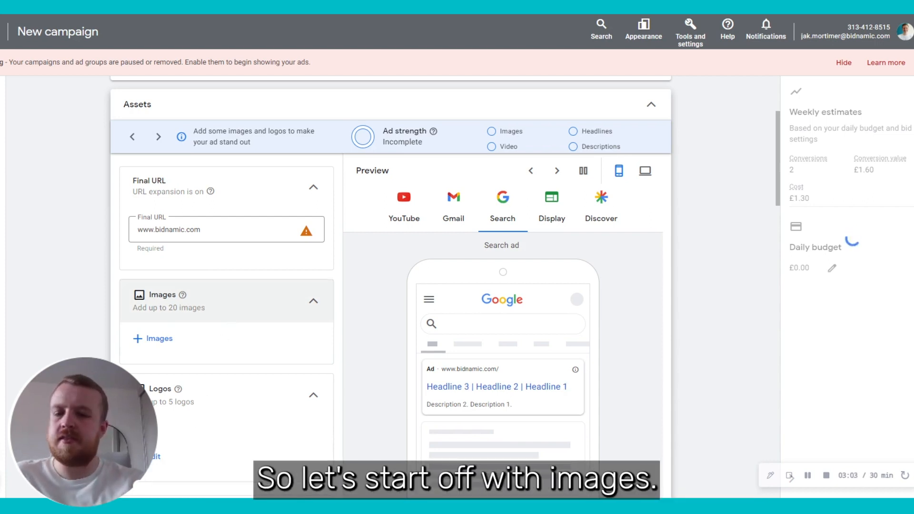
pyautogui.moveTo(184, 297)
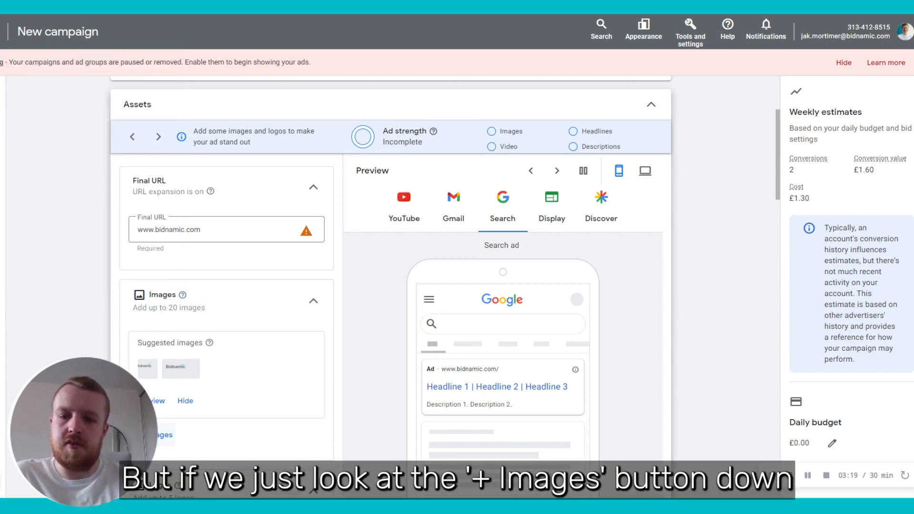
# Step: Add the nine recommended website images to Asset Group 1 after browsing the other image sources
pyautogui.click(152, 434)
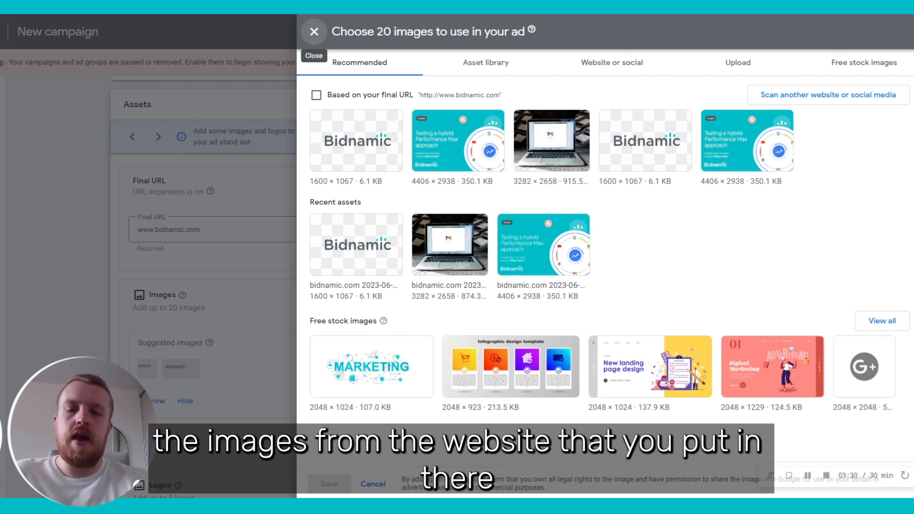
pyautogui.click(316, 95)
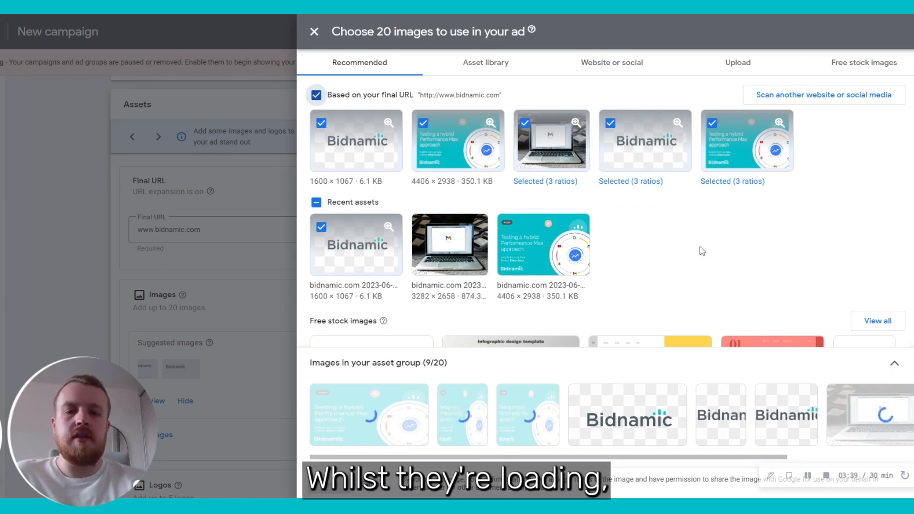
pyautogui.click(517, 72)
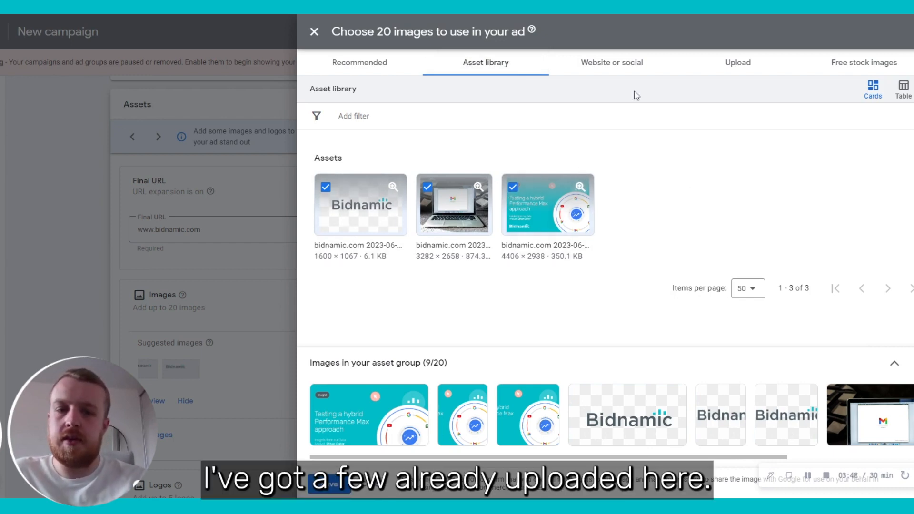
pyautogui.click(628, 71)
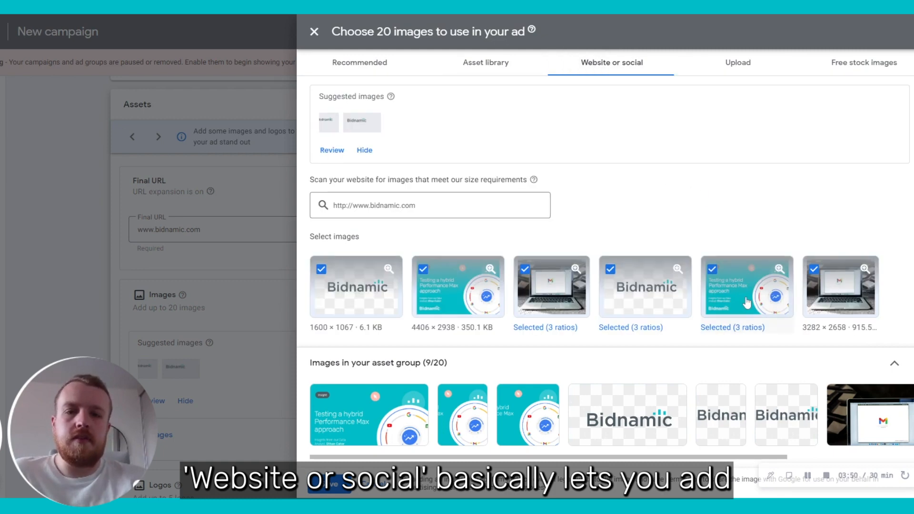
pyautogui.click(449, 205)
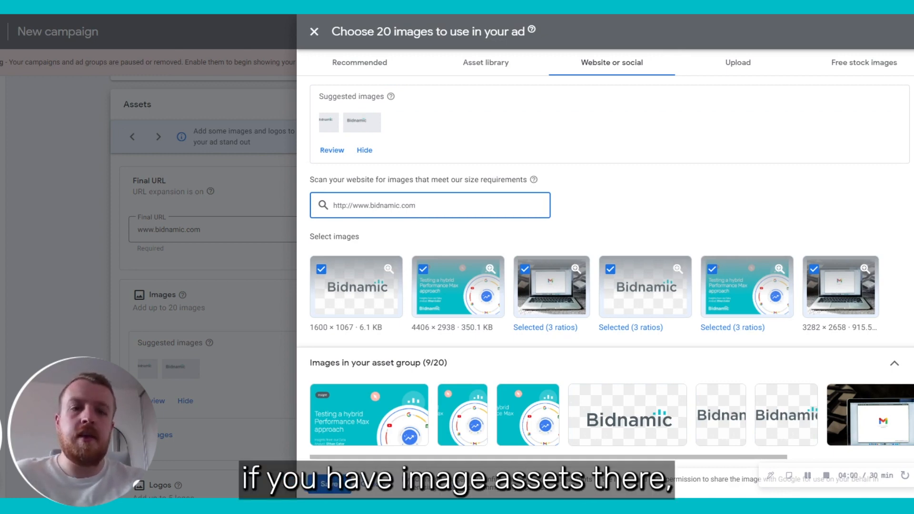
pyautogui.click(755, 77)
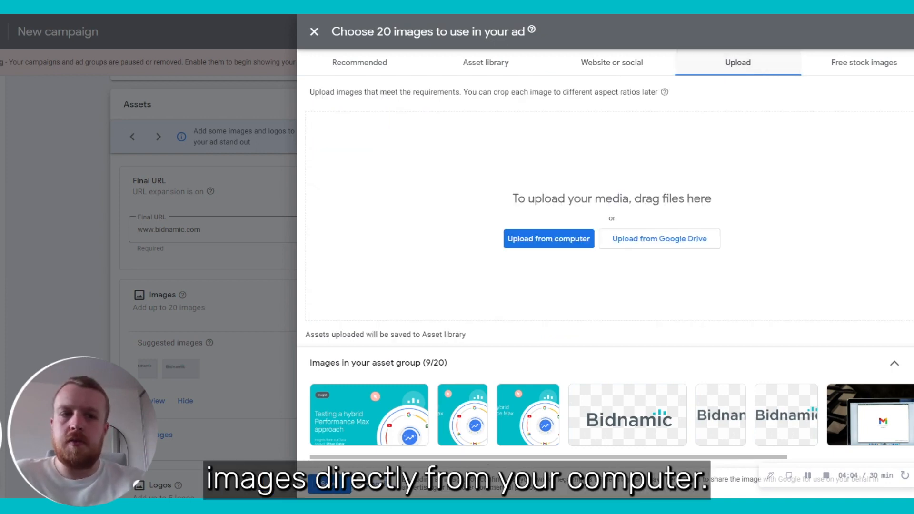
pyautogui.click(848, 64)
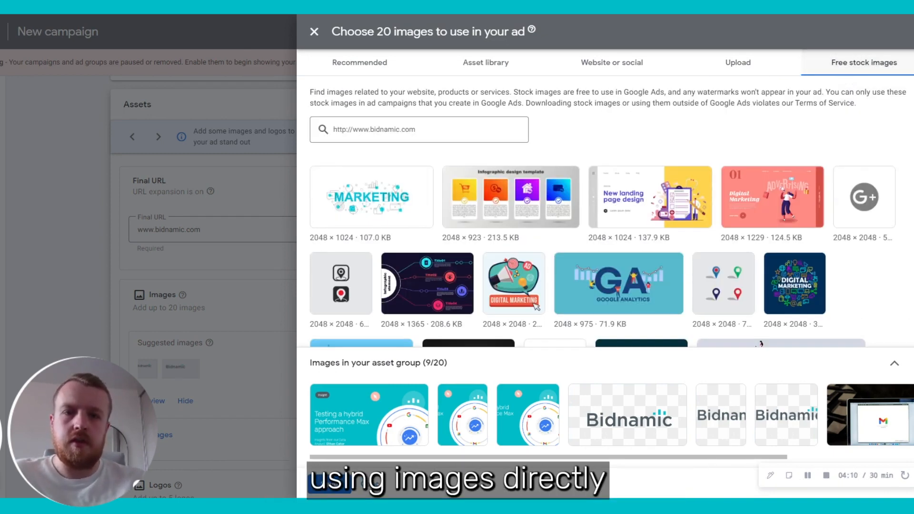
pyautogui.click(358, 67)
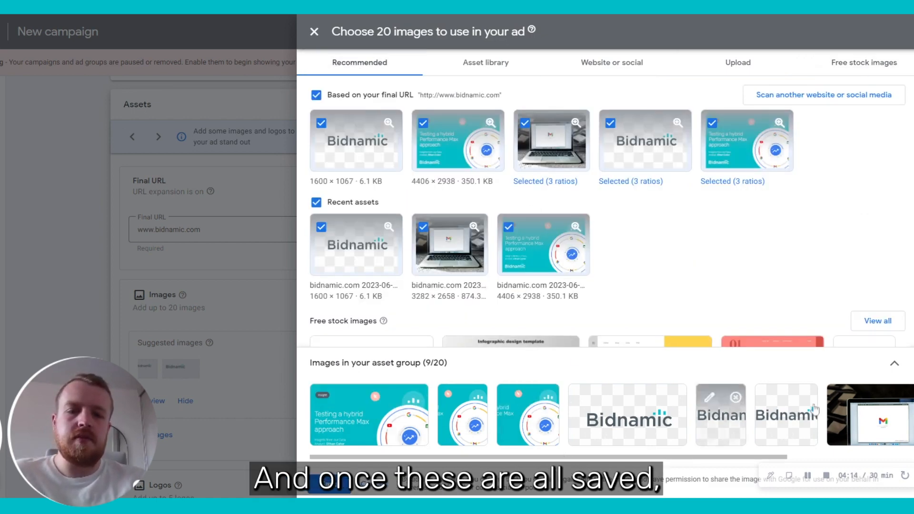
pyautogui.click(327, 490)
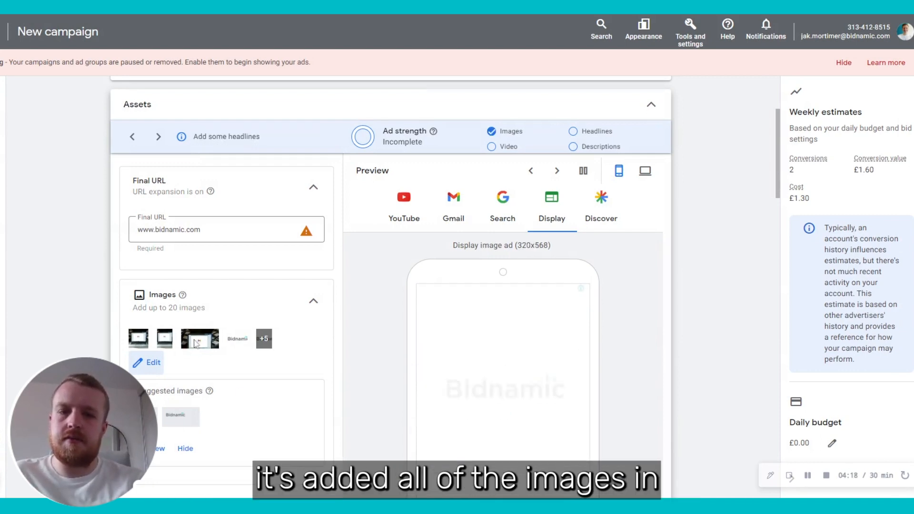
pyautogui.scroll(-5, 343, 390)
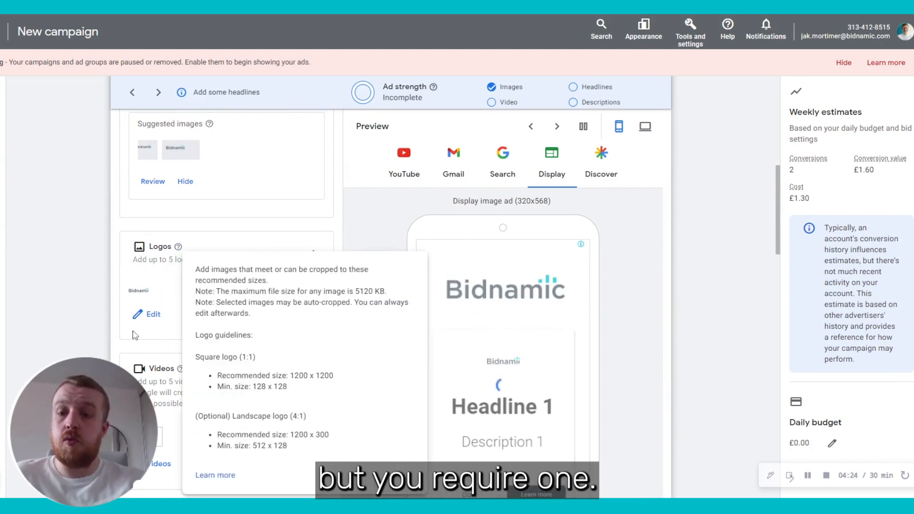
pyautogui.click(144, 312)
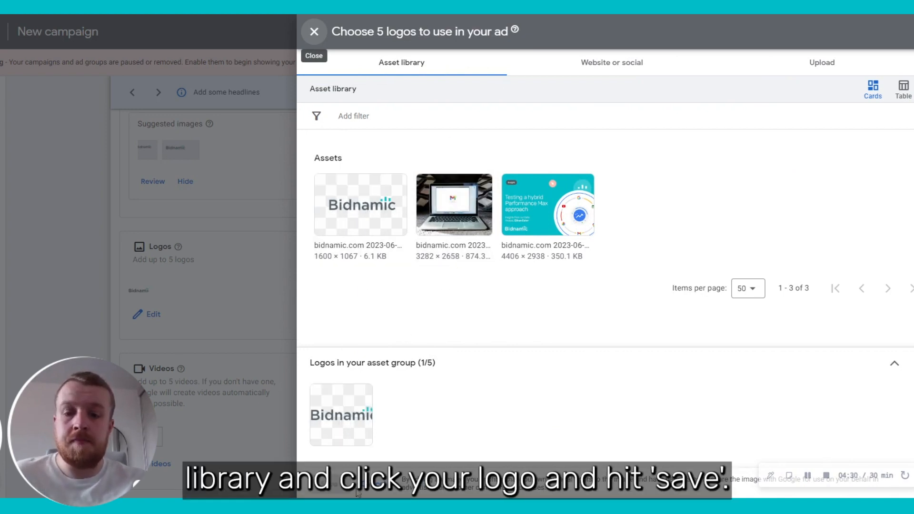
pyautogui.click(259, 338)
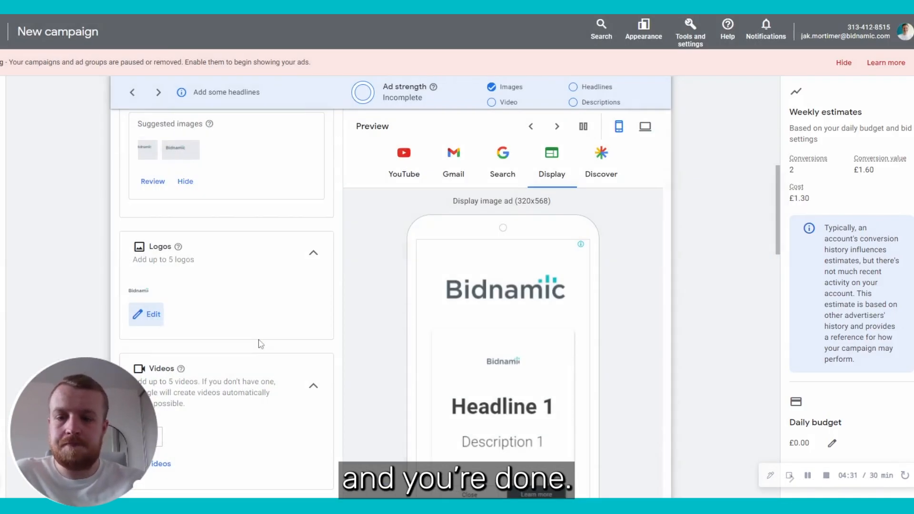
pyautogui.scroll(-3, 259, 339)
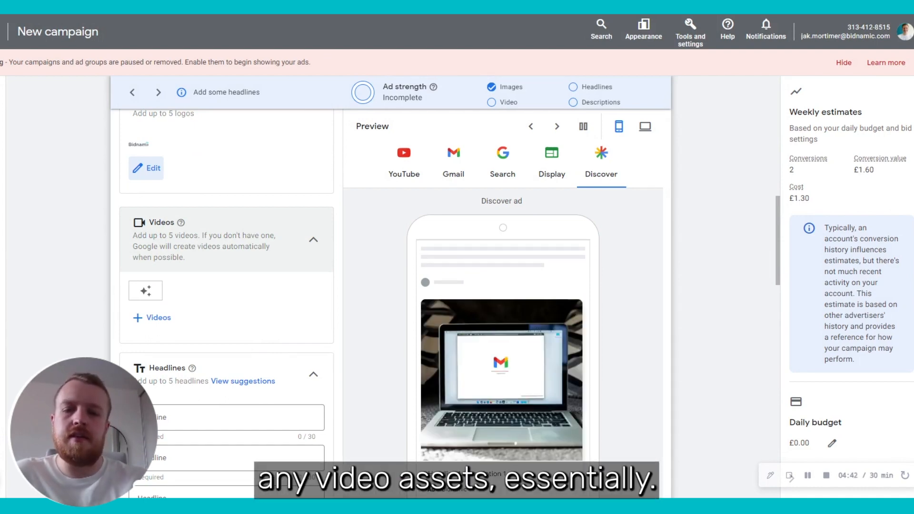
pyautogui.click(157, 318)
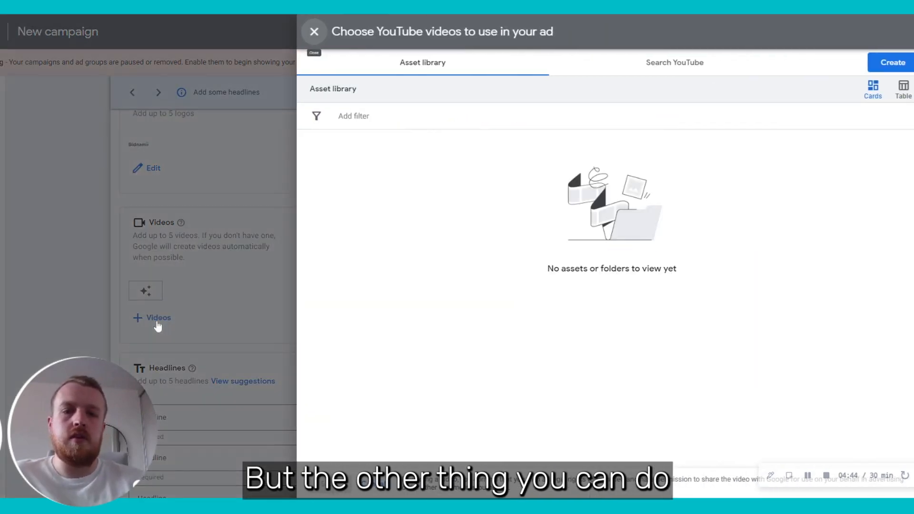
pyautogui.click(689, 71)
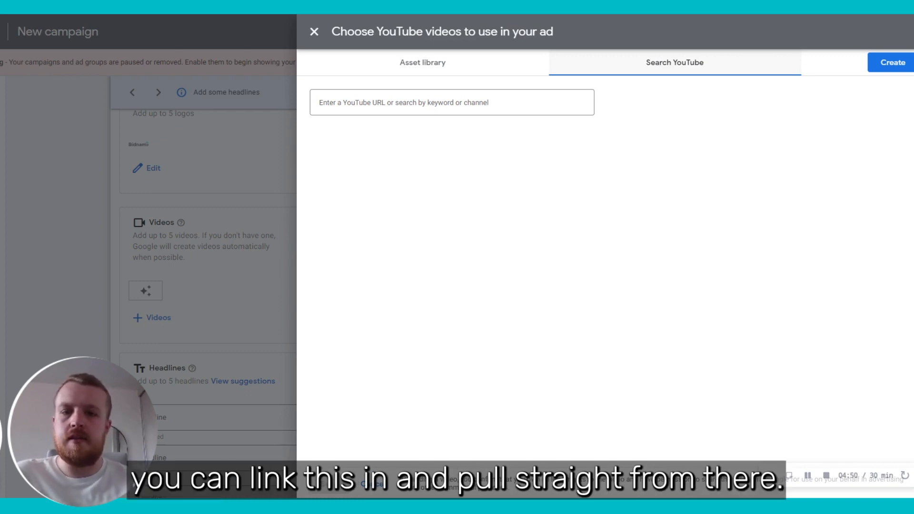
pyautogui.click(314, 31)
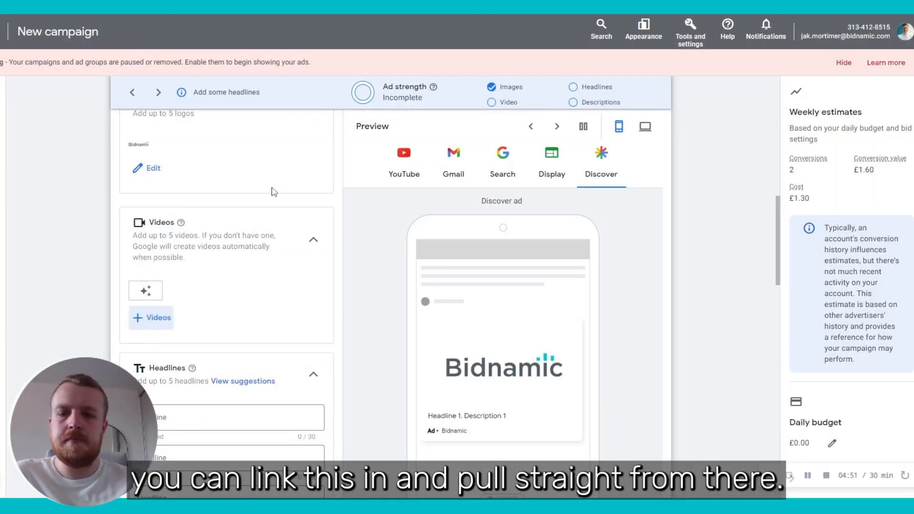
pyautogui.scroll(-2, 274, 192)
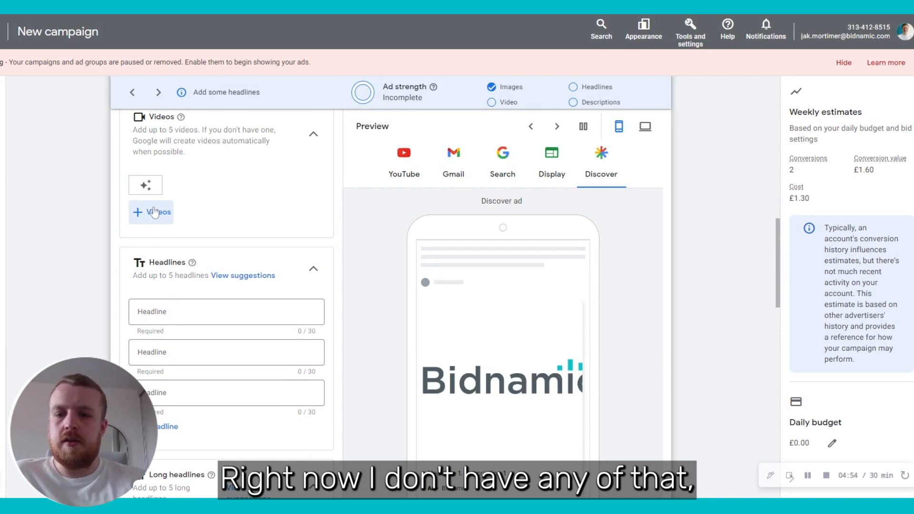
pyautogui.scroll(-2, 184, 333)
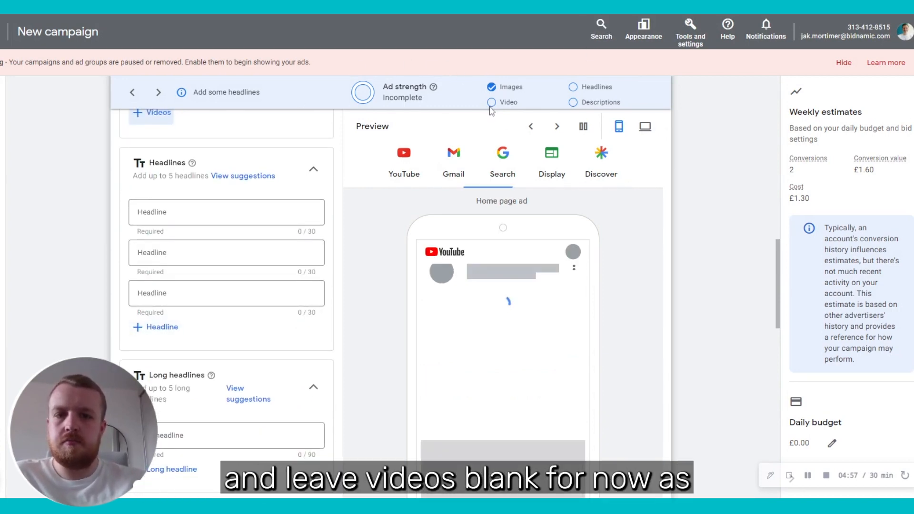
pyautogui.click(143, 213)
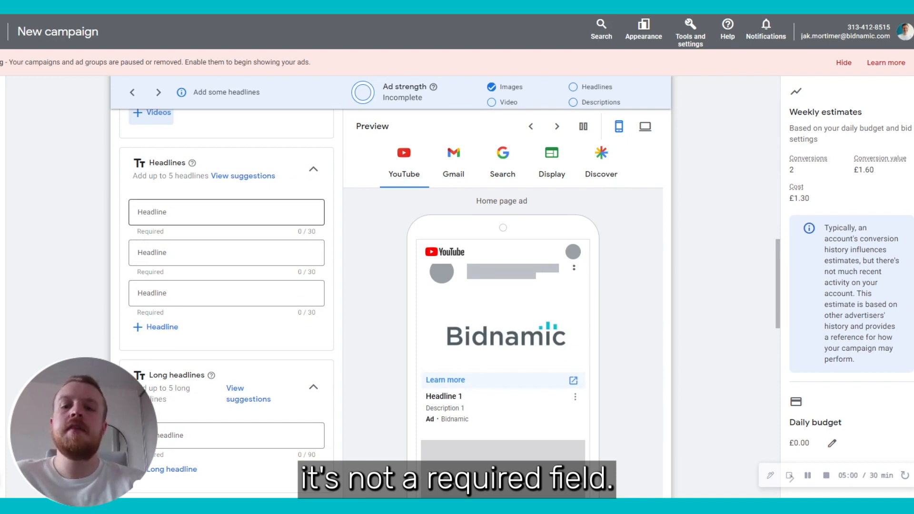
pyautogui.click(101, 219)
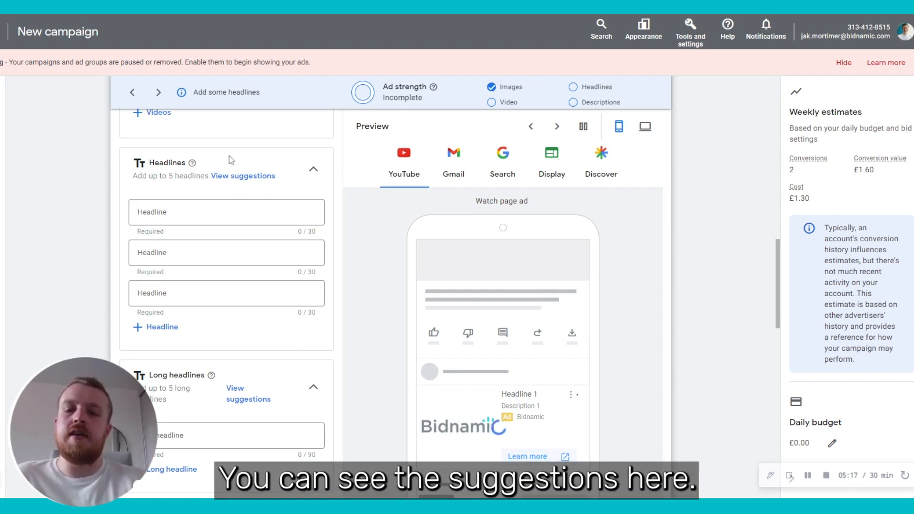
# Step: Add the suggested headlines: Google Shopping Landing Pages, Bidnamic, Bidnamic Discovery Pages, We Have Proven Success, Scope out Your Competition
pyautogui.click(232, 178)
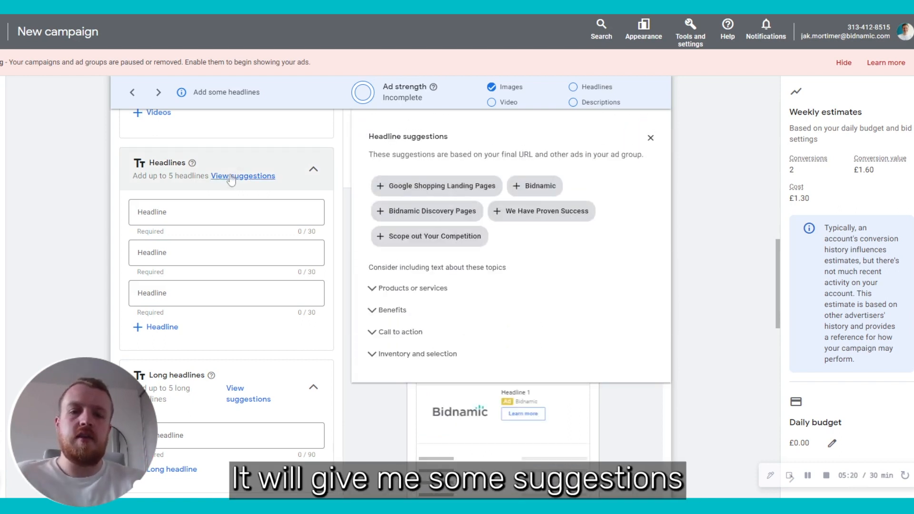
pyautogui.click(464, 190)
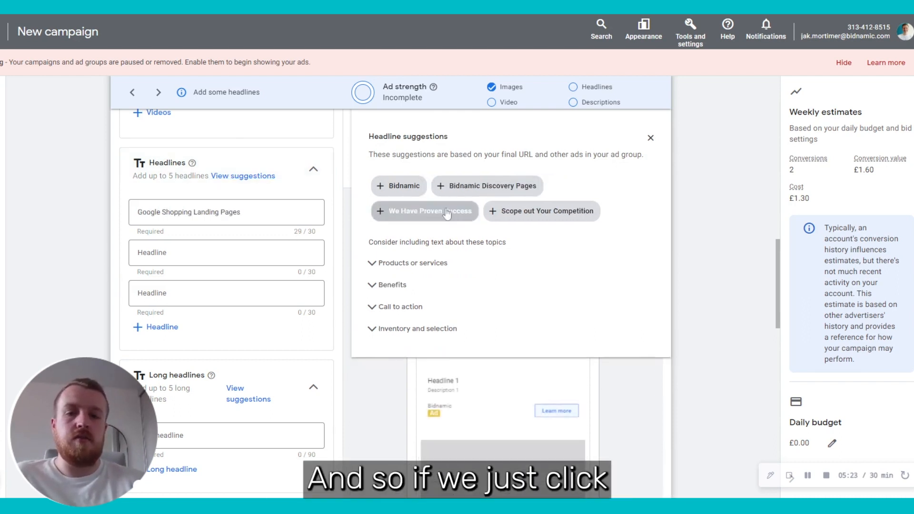
pyautogui.click(419, 193)
pyautogui.click(452, 195)
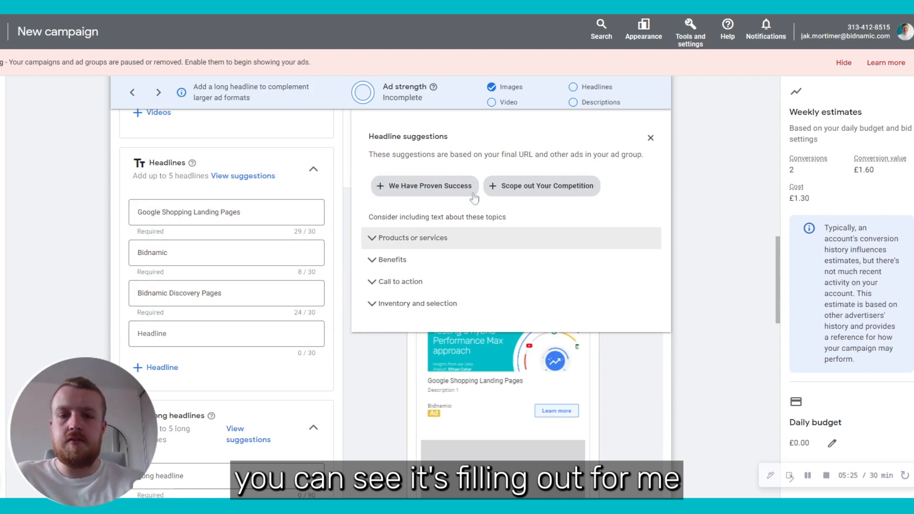
pyautogui.click(458, 191)
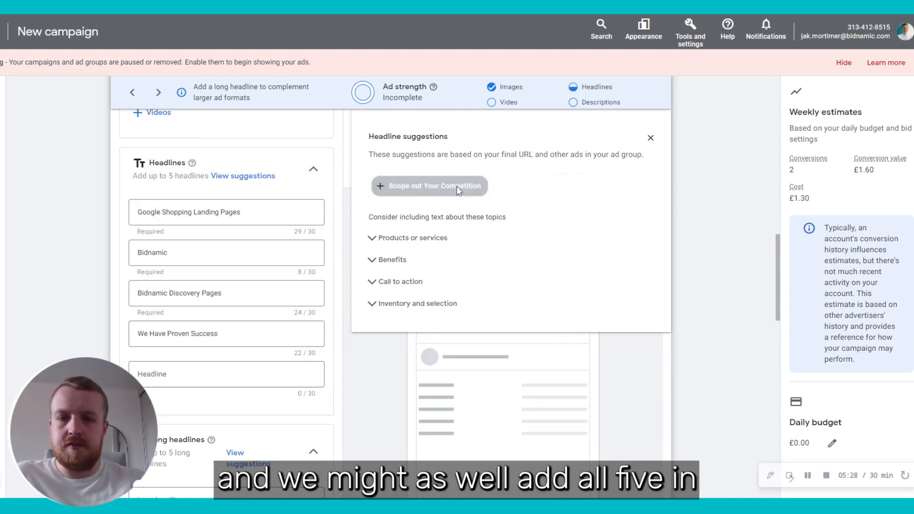
pyautogui.click(437, 189)
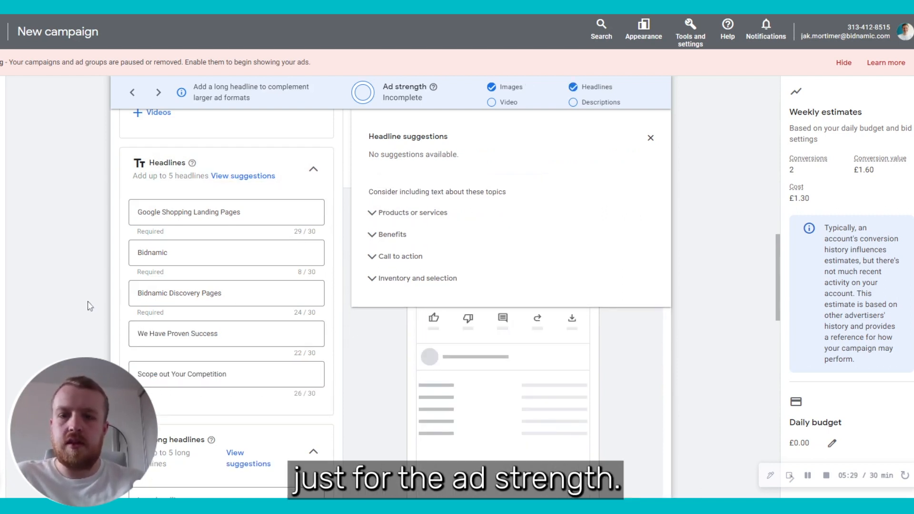
pyautogui.click(649, 139)
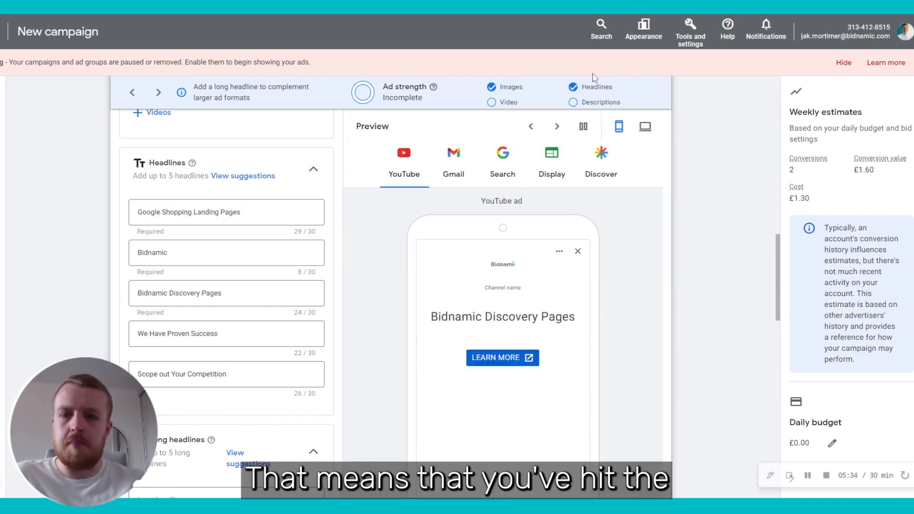
# Step: Finding no long headline suggestions, start the long headline with 'Bidnamic Discovery Pages -'
pyautogui.scroll(-5, 271, 347)
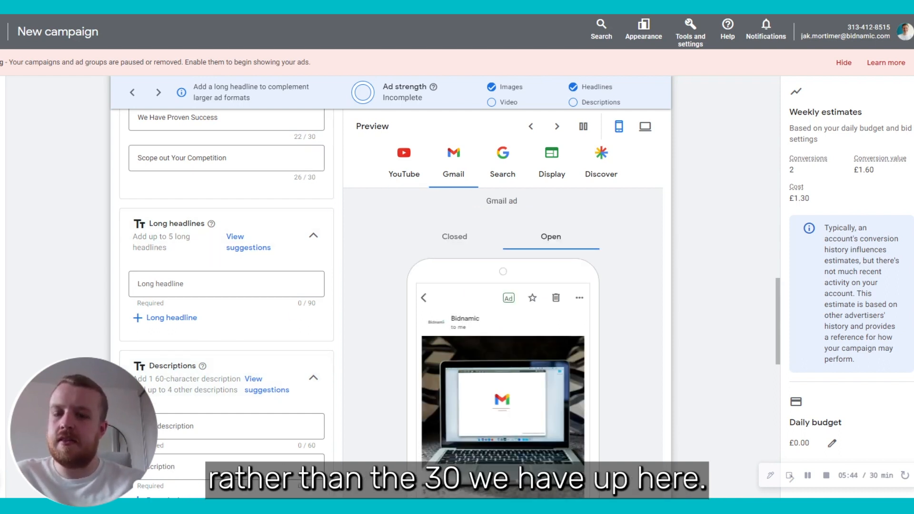
pyautogui.click(234, 242)
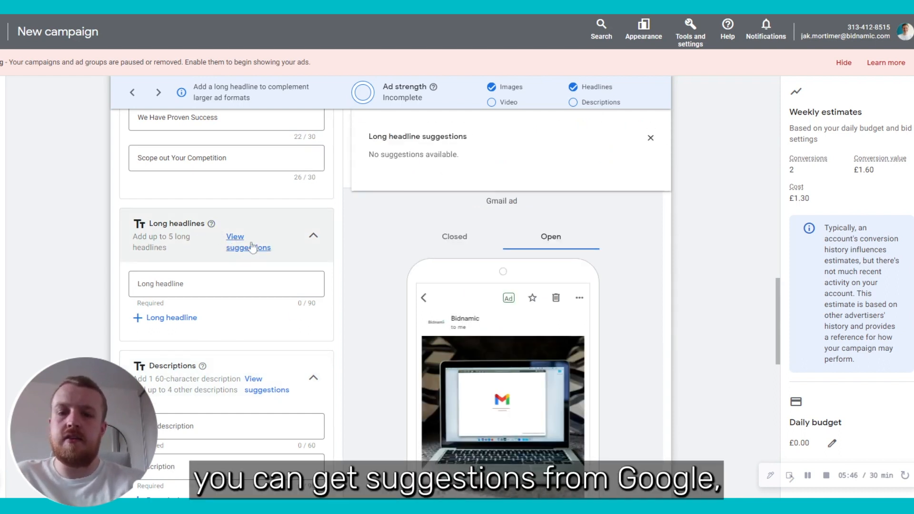
pyautogui.click(650, 137)
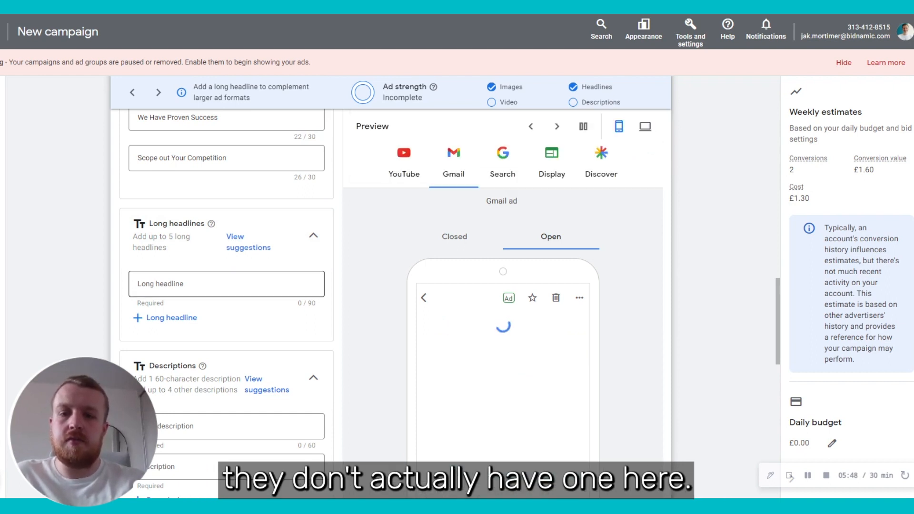
pyautogui.scroll(3, 247, 193)
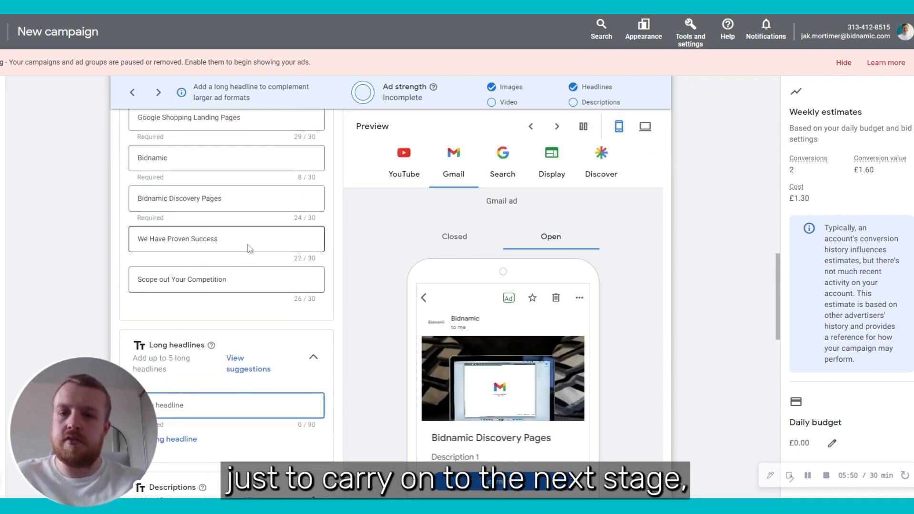
pyautogui.moveTo(221, 198); pyautogui.dragTo(111, 210)
pyautogui.hotkey('ctrl', 'c')
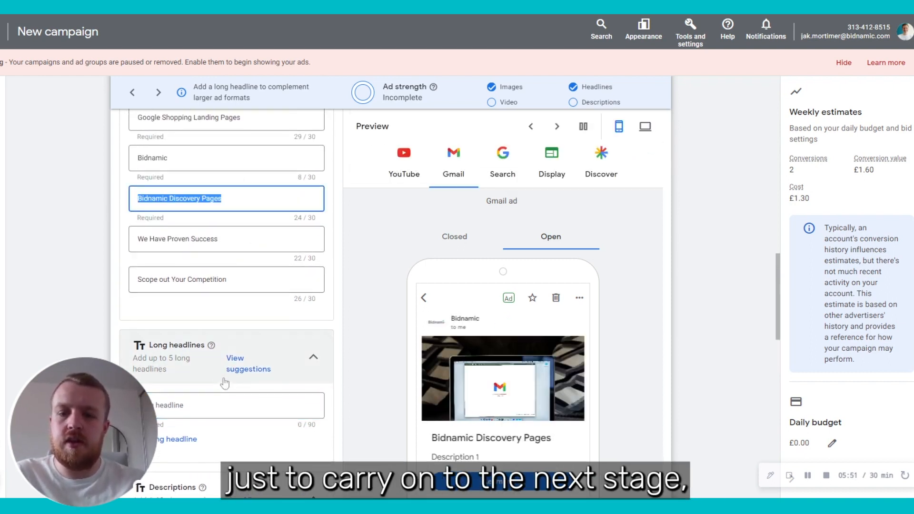
pyautogui.click(189, 404)
pyautogui.hotkey('ctrl', 'v')
pyautogui.write('-')
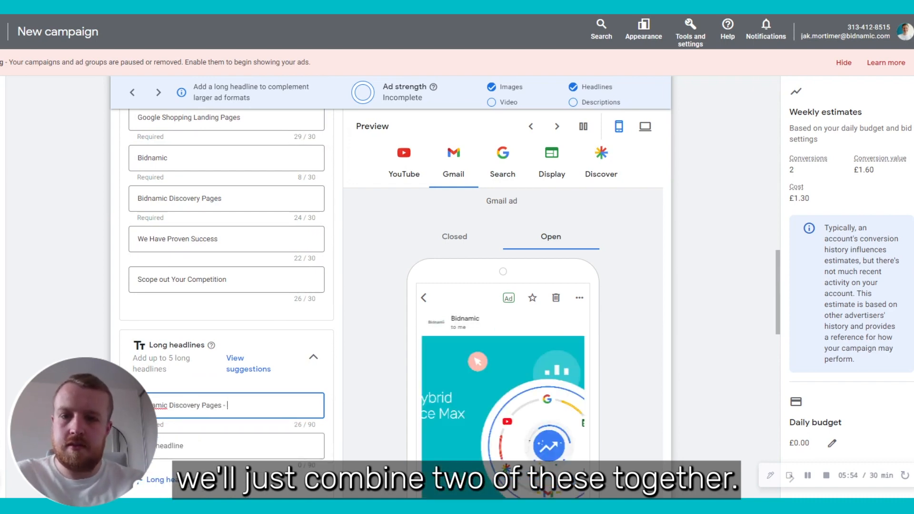
# Step: Append 'Google Shopping Landing Pages' to complete the long headline
pyautogui.moveTo(254, 120); pyautogui.dragTo(115, 131)
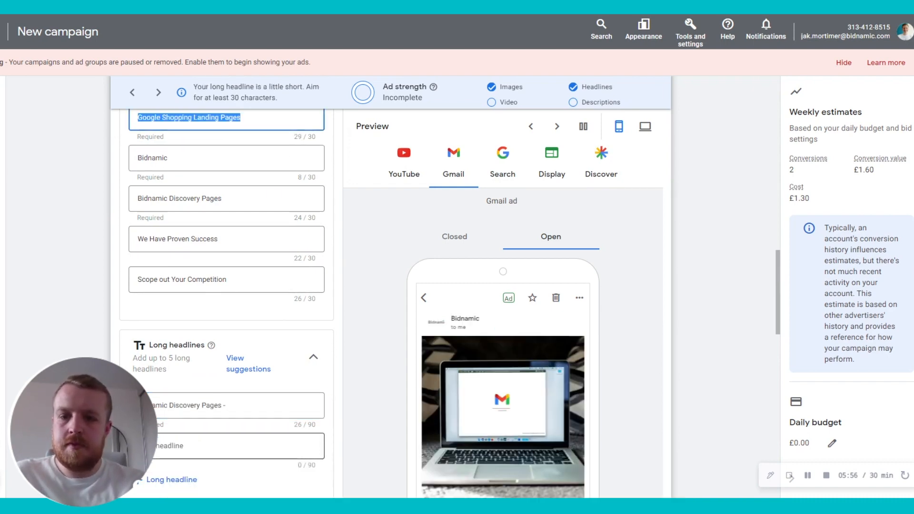
pyautogui.hotkey('ctrl', 'c')
pyautogui.click(254, 399)
pyautogui.hotkey('ctrl', 'v')
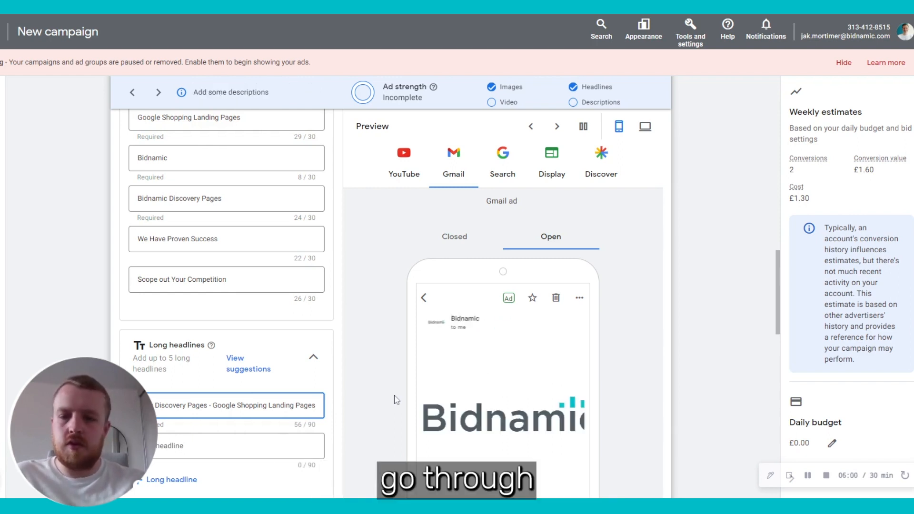
pyautogui.click(394, 399)
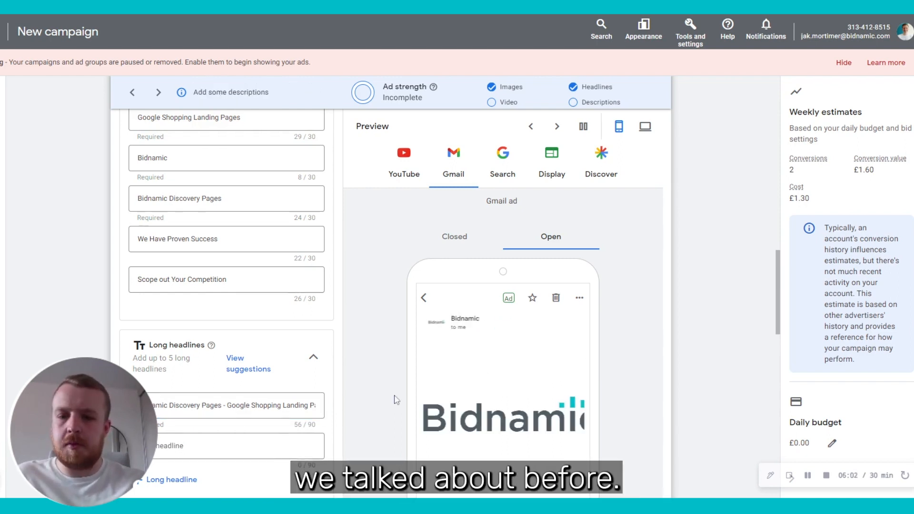
pyautogui.scroll(-6, 394, 399)
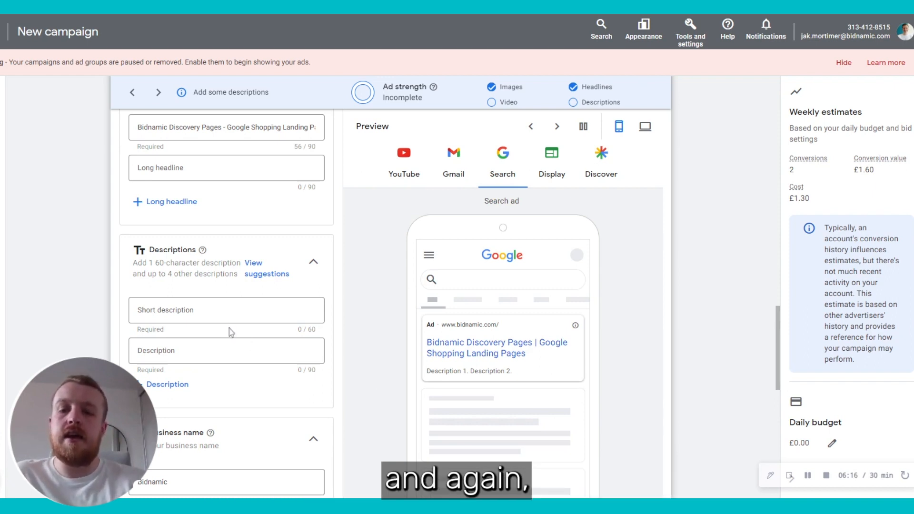
# Step: Add the five suggested descriptions, including Unlock Your Google Shopping Potential
pyautogui.click(267, 274)
pyautogui.click(386, 195)
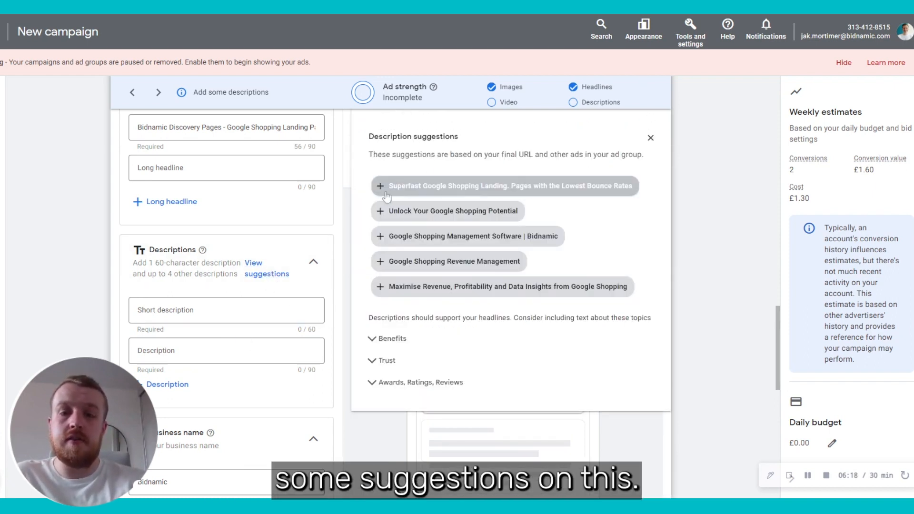
pyautogui.click(381, 211)
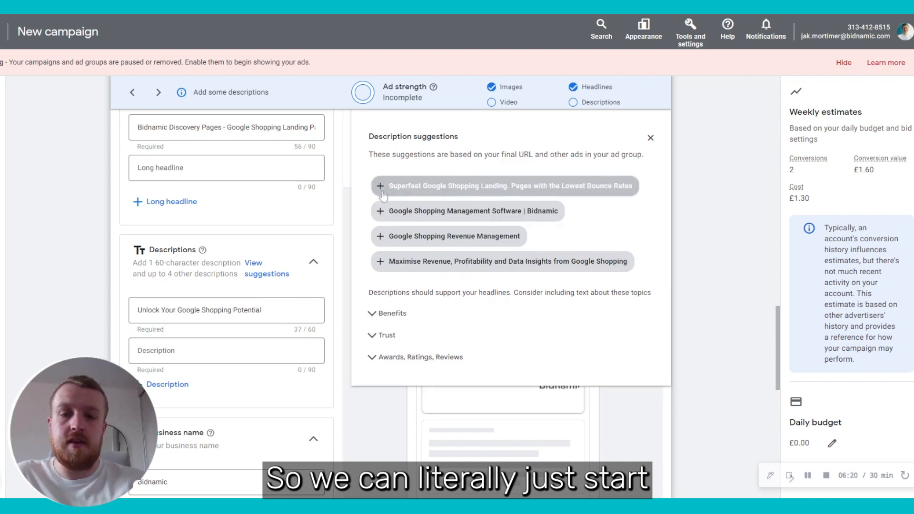
pyautogui.click(382, 188)
pyautogui.click(381, 188)
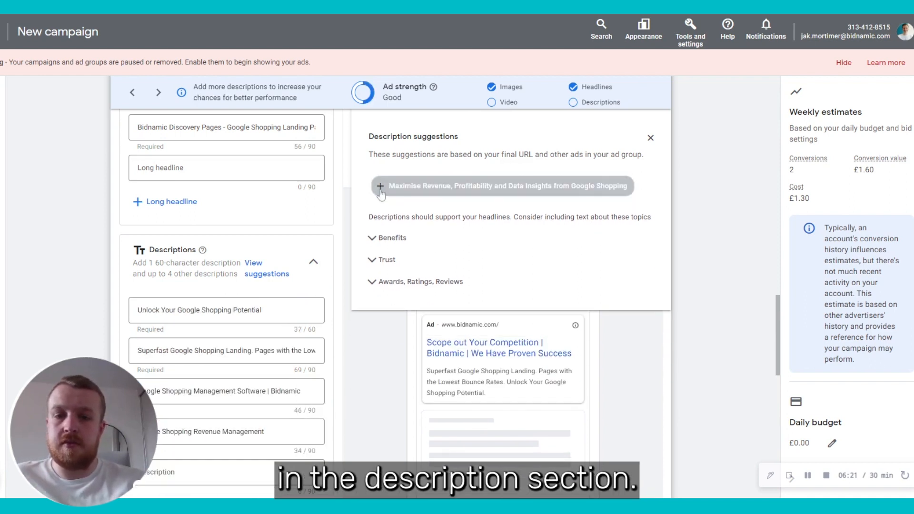
pyautogui.click(381, 188)
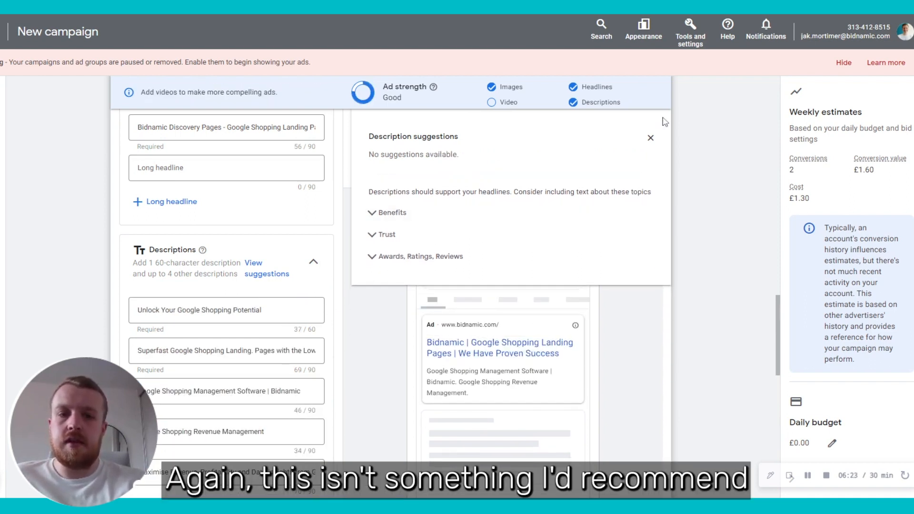
pyautogui.click(650, 138)
# Step: Confirm the business name is filled in as Bidnamic
pyautogui.scroll(-2, 356, 318)
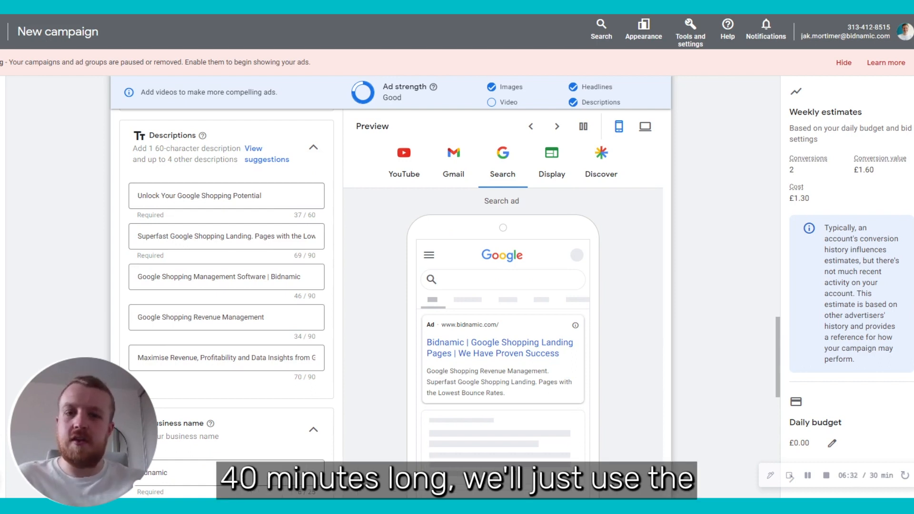
pyautogui.scroll(-6, 226, 286)
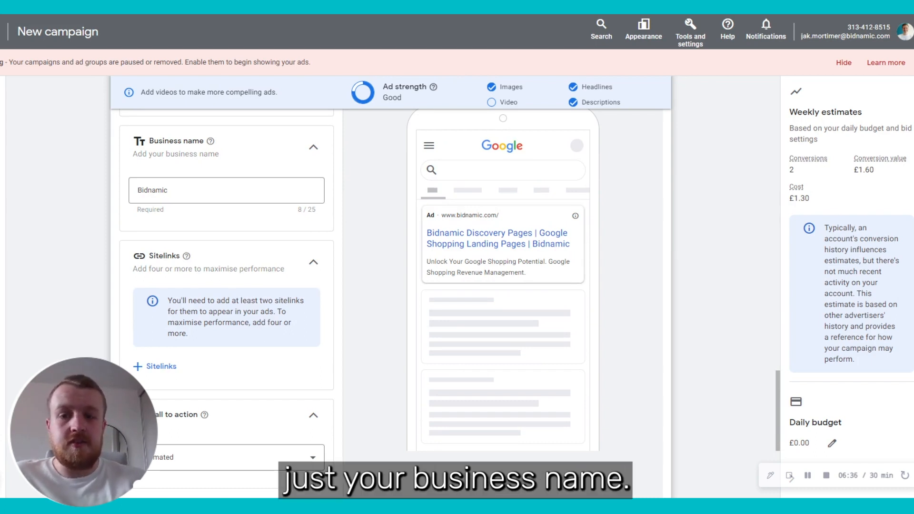
pyautogui.click(226, 192)
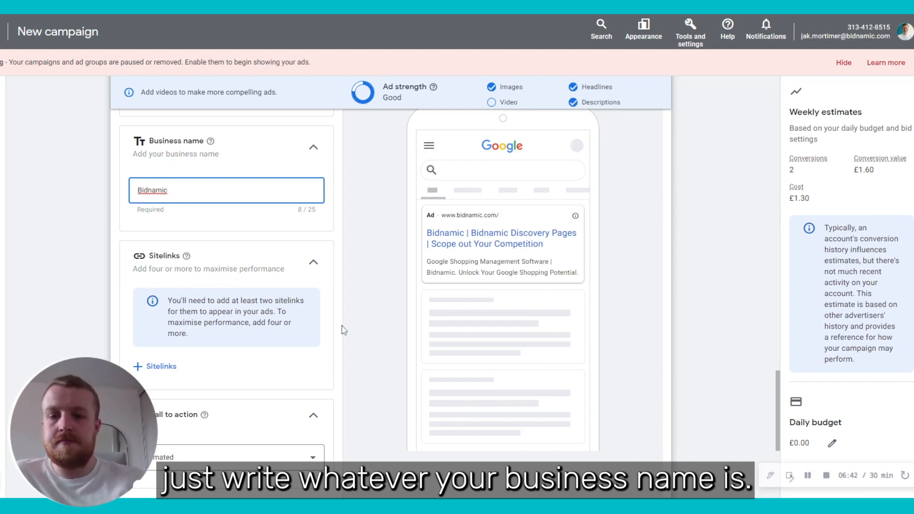
pyautogui.scroll(-1, 344, 330)
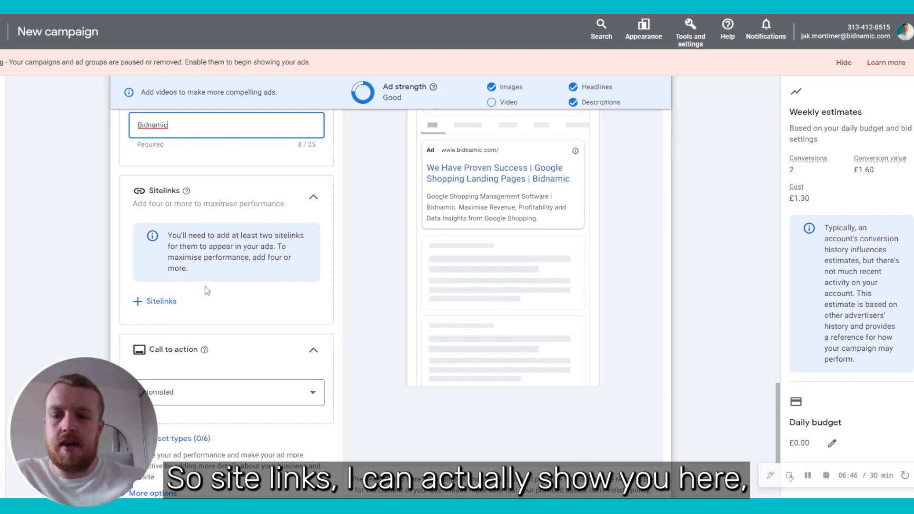
pyautogui.click(156, 300)
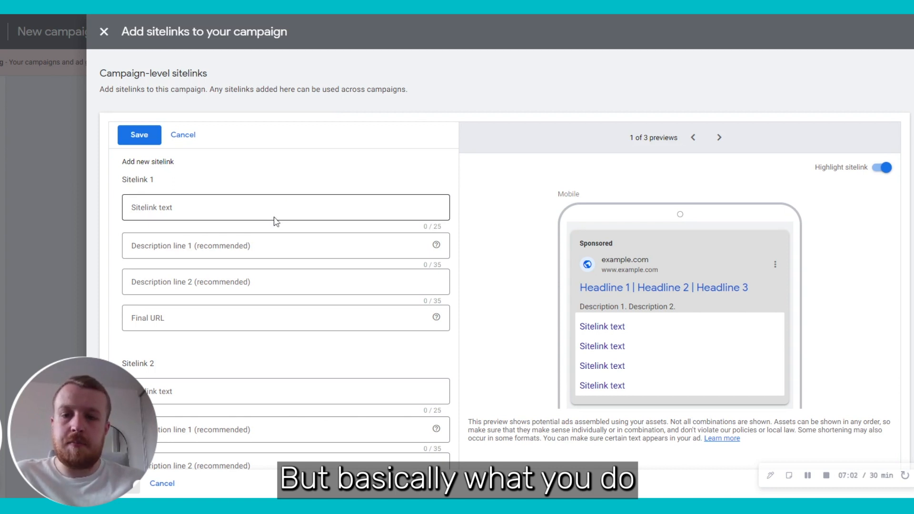
pyautogui.click(286, 207)
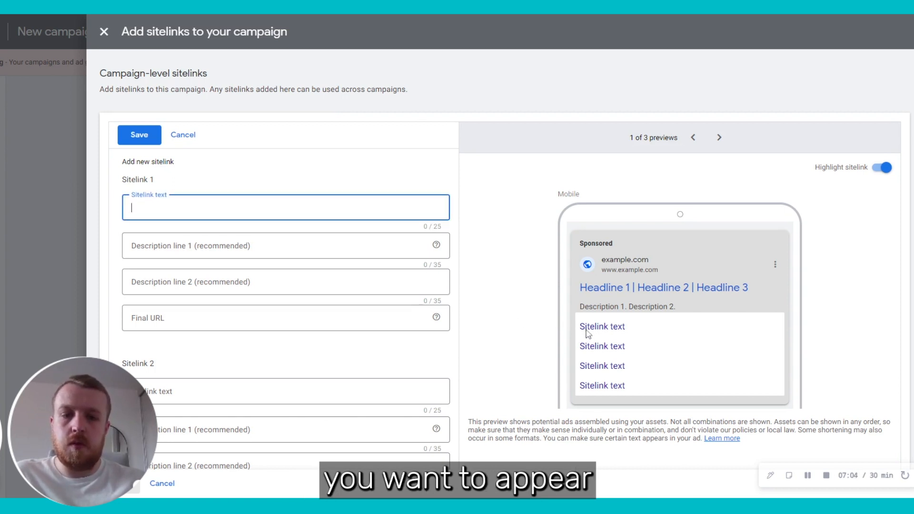
pyautogui.click(225, 318)
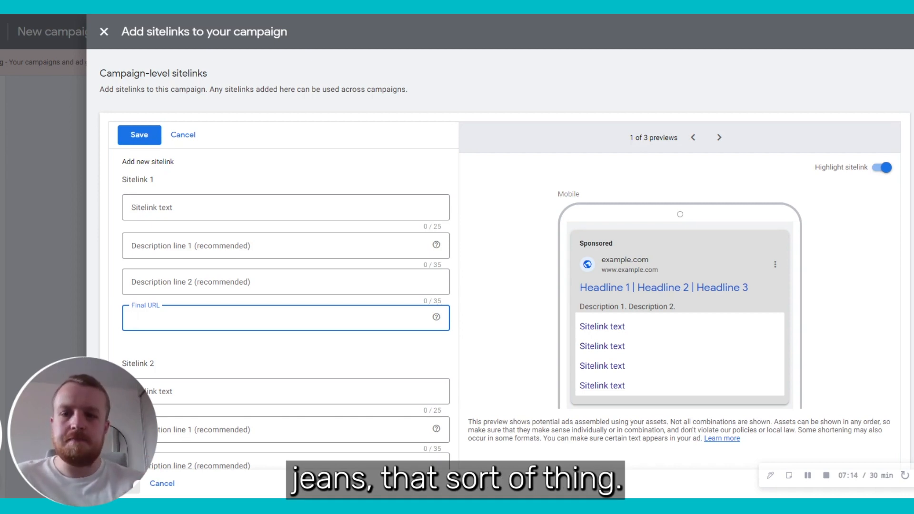
pyautogui.click(103, 31)
pyautogui.scroll(-2, 157, 304)
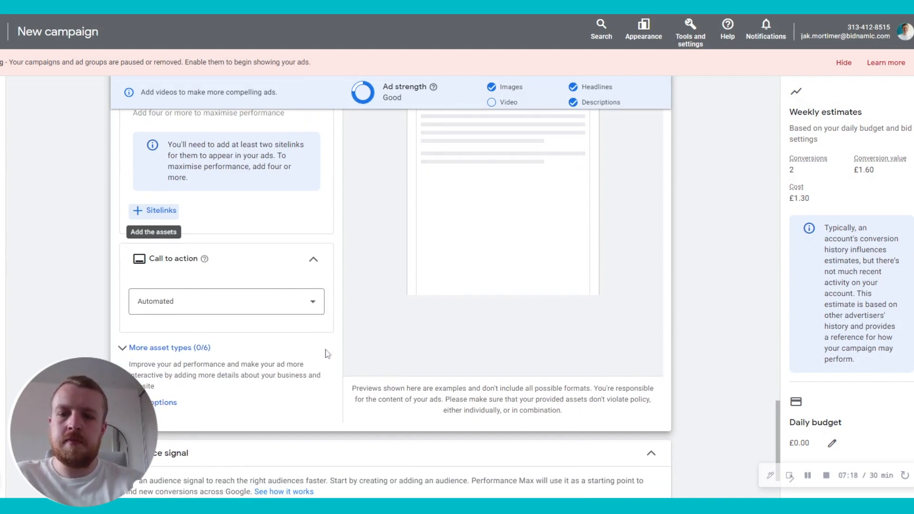
pyautogui.click(186, 310)
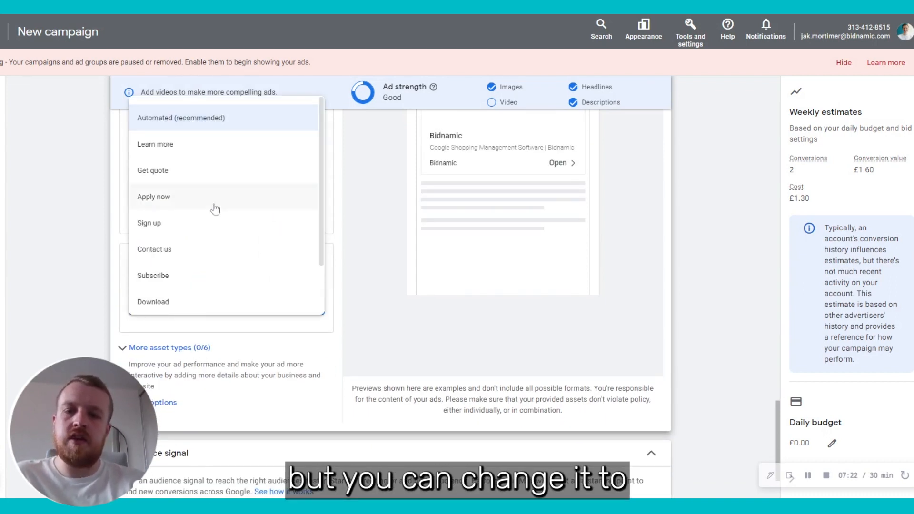
pyautogui.scroll(-2, 217, 230)
pyautogui.scroll(2, 216, 228)
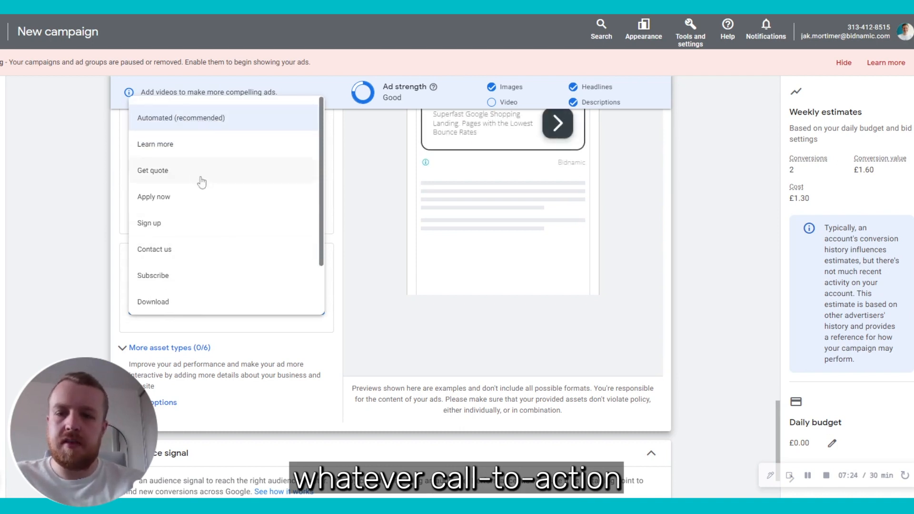
pyautogui.click(122, 321)
pyautogui.scroll(-1, 216, 386)
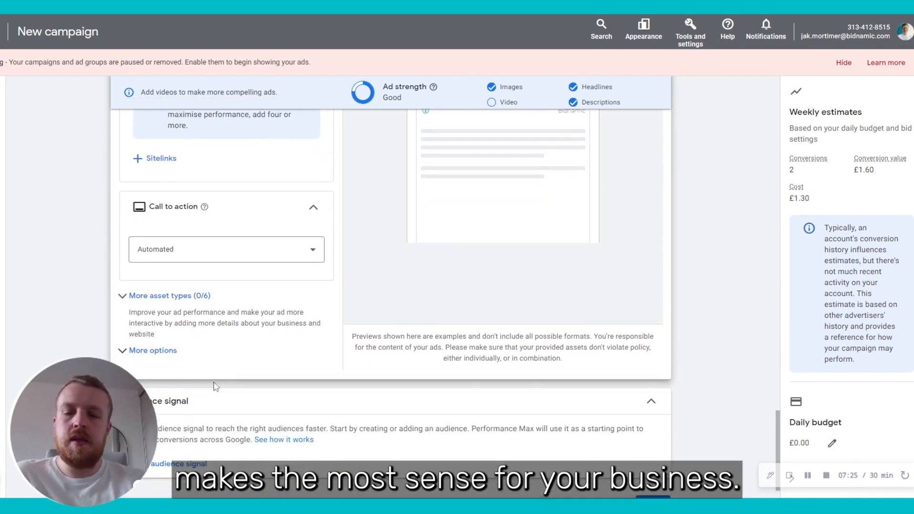
pyautogui.click(122, 289)
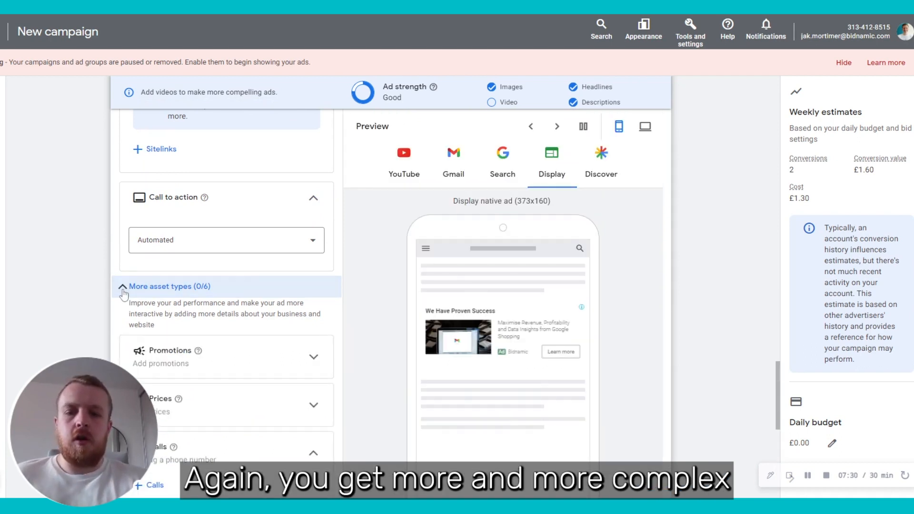
pyautogui.scroll(-4, 122, 294)
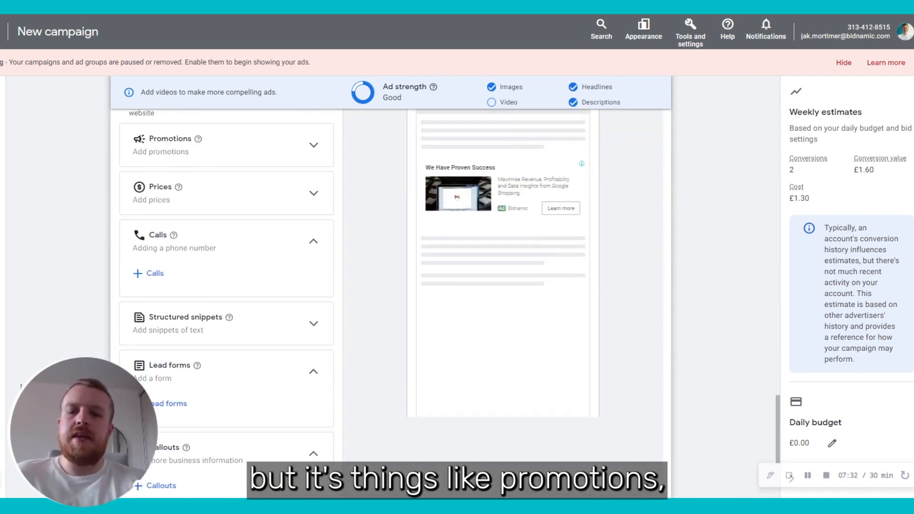
pyautogui.scroll(1, 99, 354)
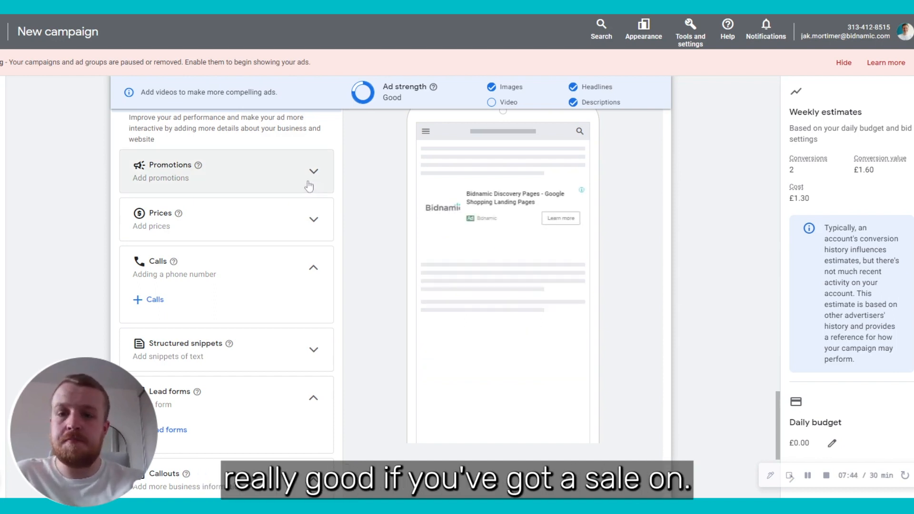
pyautogui.scroll(2, 309, 186)
pyautogui.click(281, 209)
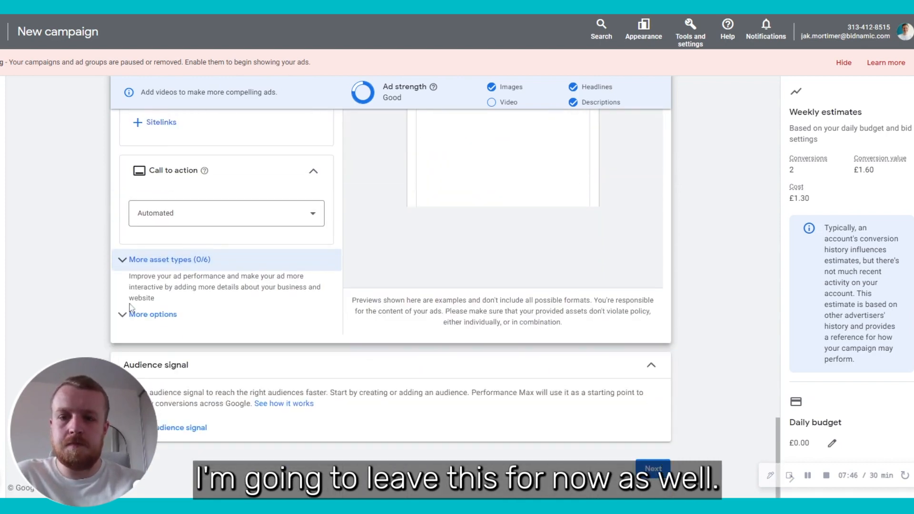
# Step: Expand More options to show the display path and mobile final URL fields
pyautogui.click(138, 314)
pyautogui.scroll(-3, 97, 310)
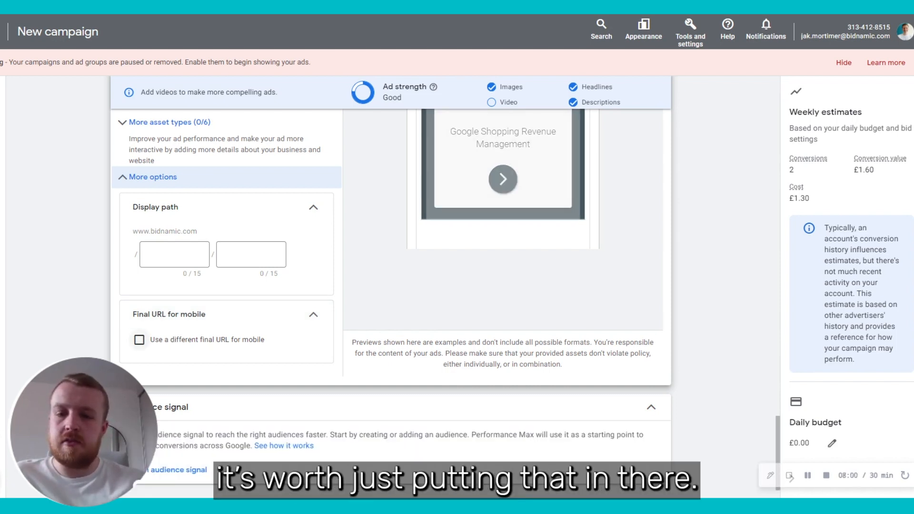
pyautogui.scroll(-1, 390, 286)
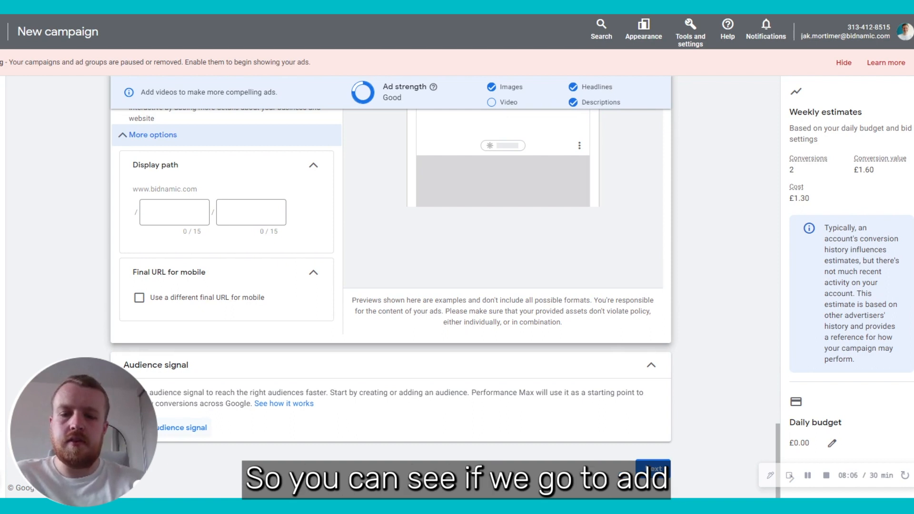
# Step: Start a new audience signal named 'Bidnamic Audience'
pyautogui.click(181, 427)
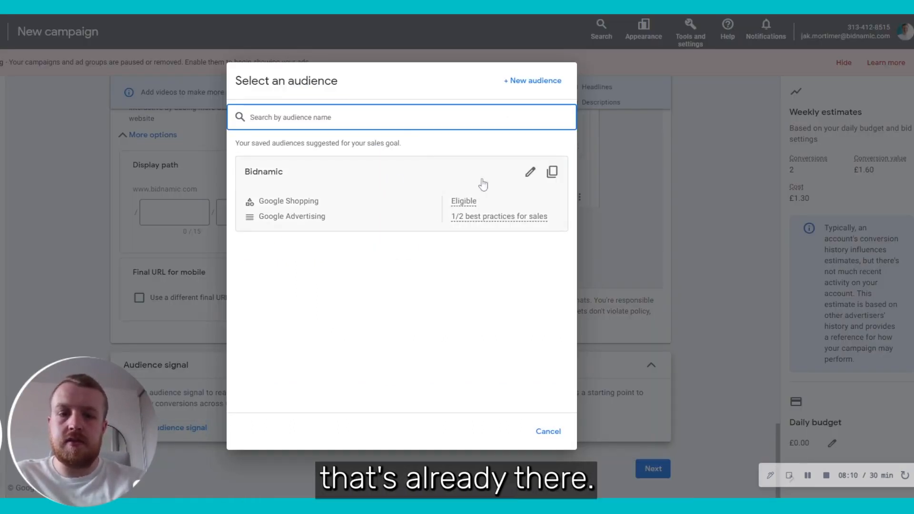
pyautogui.click(550, 82)
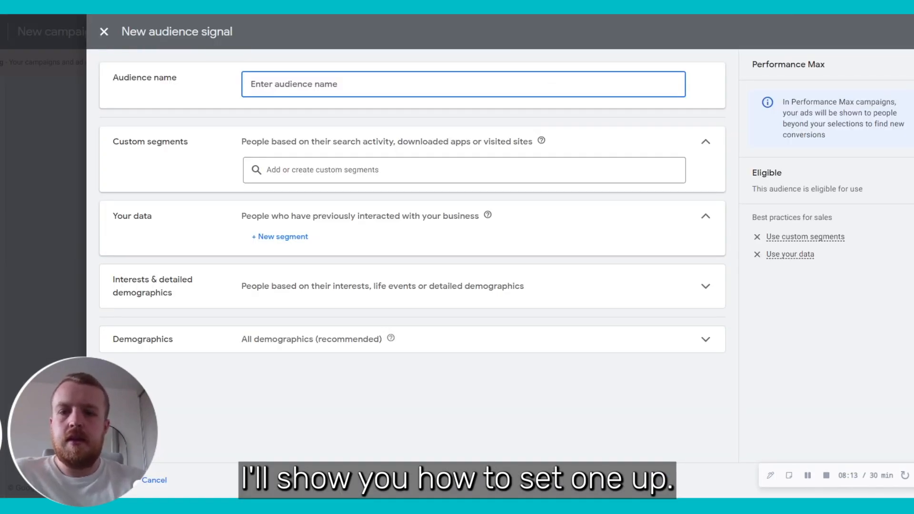
pyautogui.write('Bidnamic Audience')
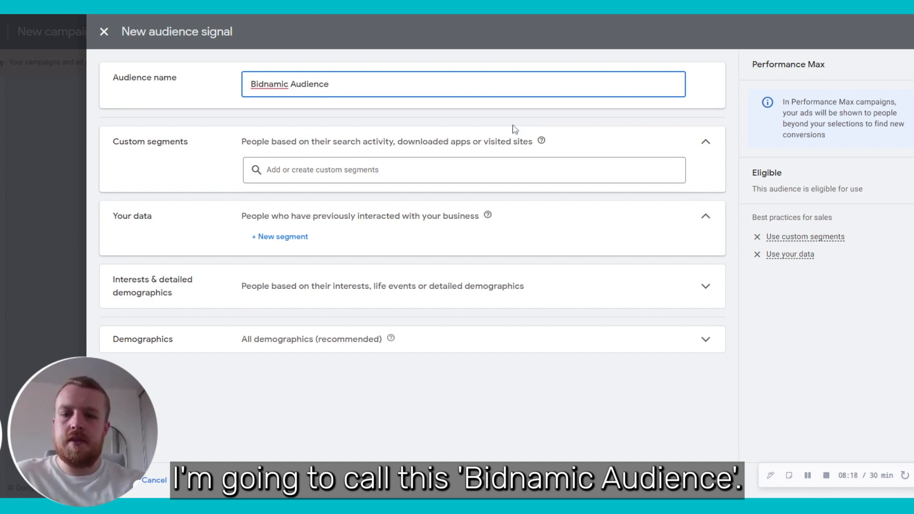
# Step: Search custom segments for 'shopping' and add Google Shopping to the signal
pyautogui.click(464, 165)
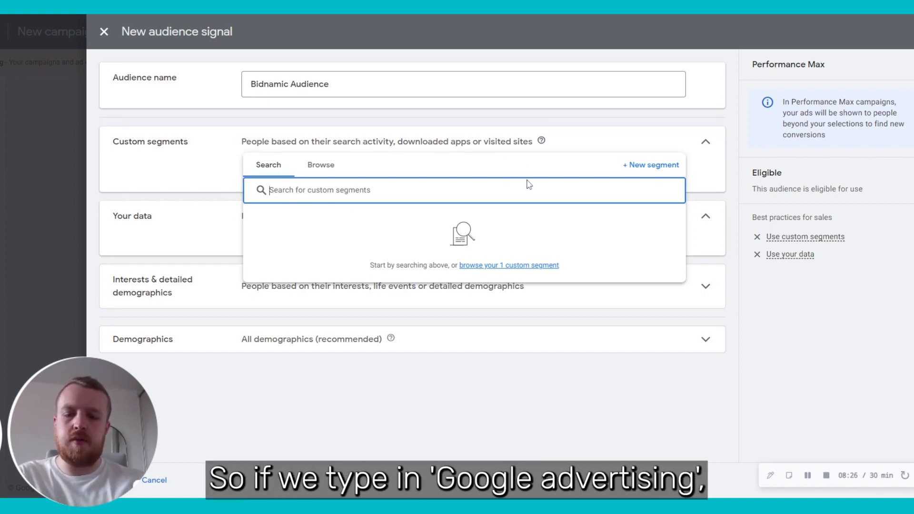
pyautogui.write('google adve')
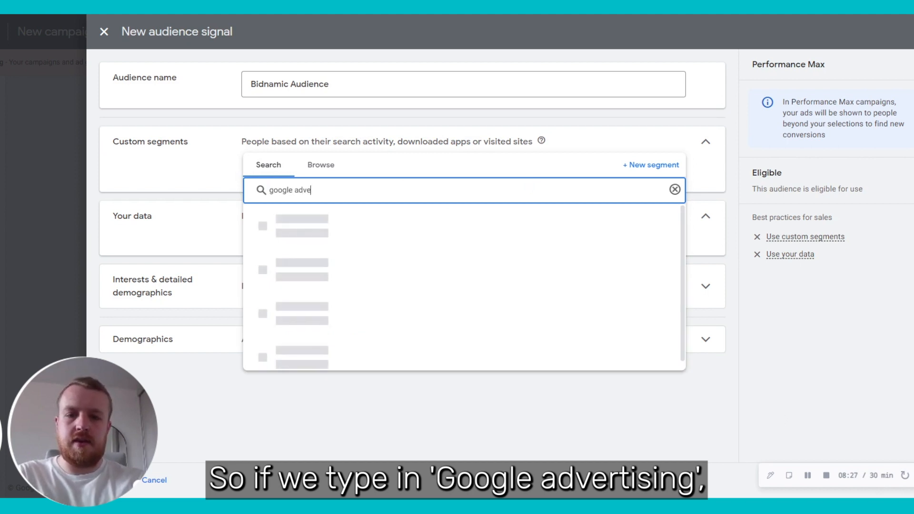
pyautogui.write('rtising')
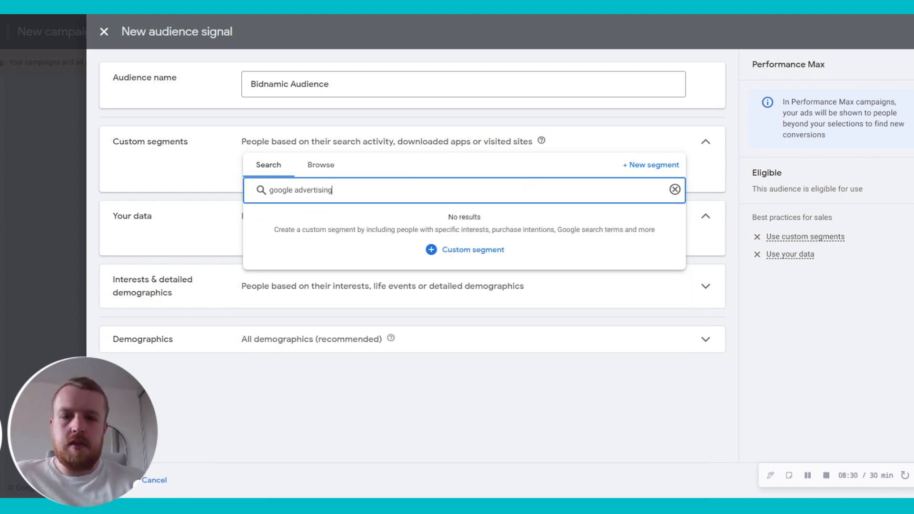
pyautogui.hotkey('ctrl', 'BackSpace')
pyautogui.write('shoppin')
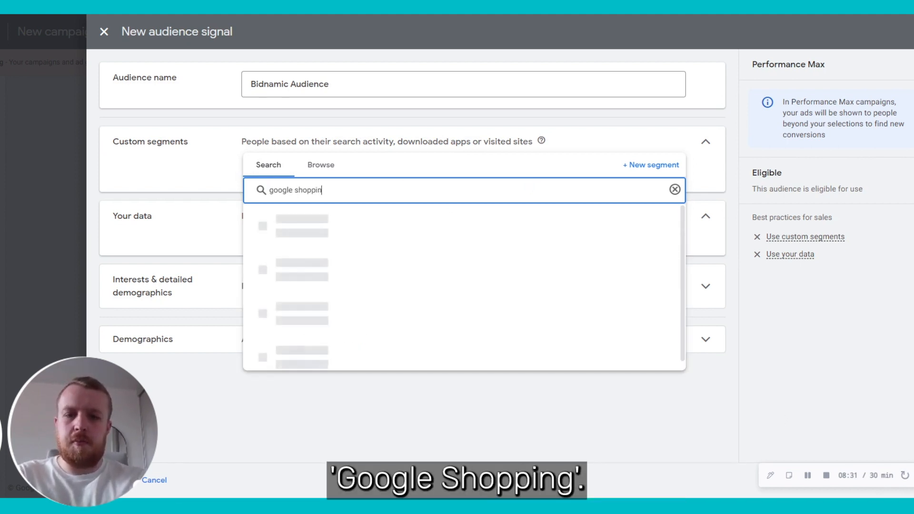
pyautogui.write('g')
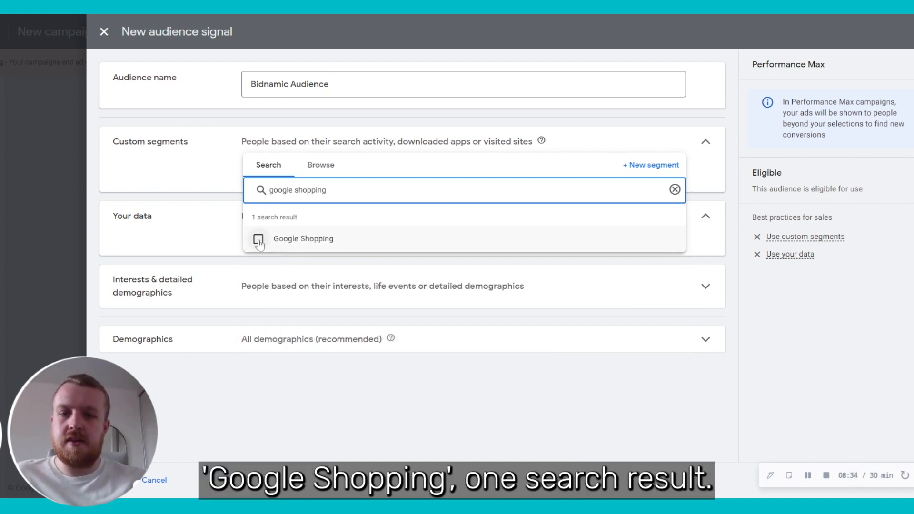
pyautogui.click(258, 240)
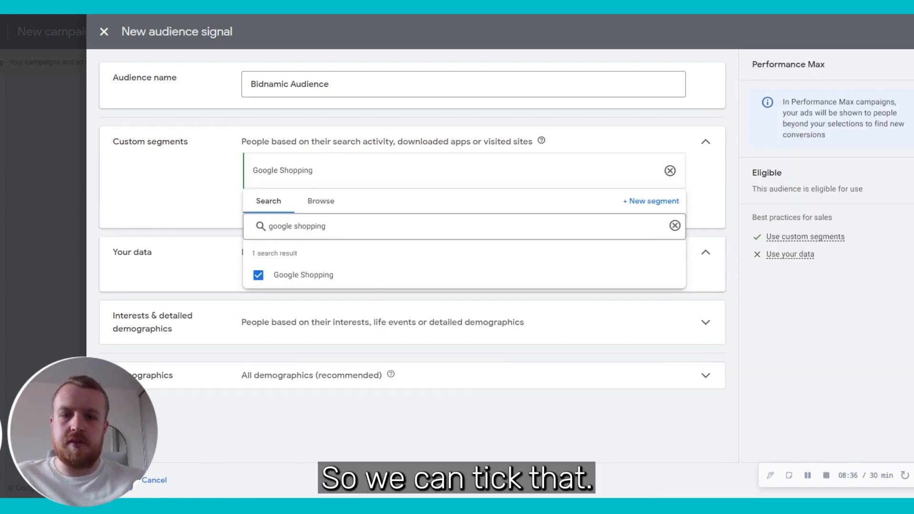
pyautogui.click(206, 222)
pyautogui.moveTo(351, 160)
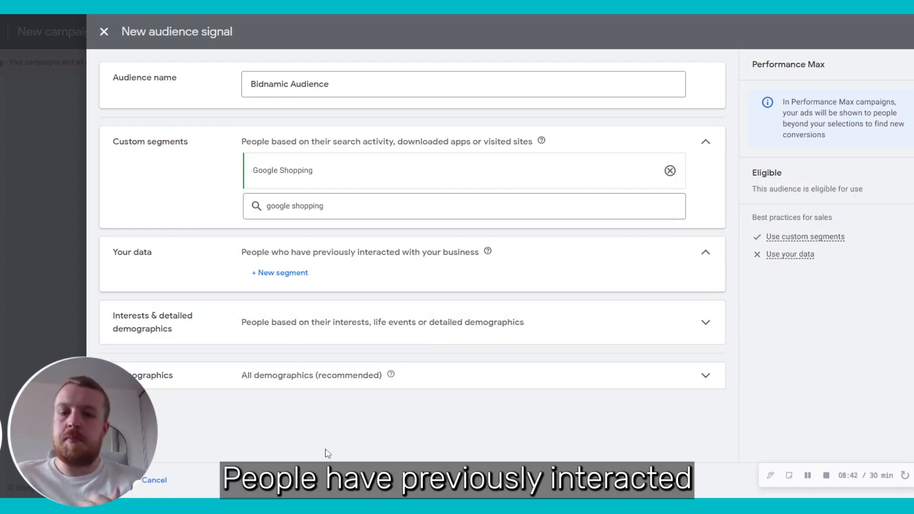
pyautogui.click(270, 280)
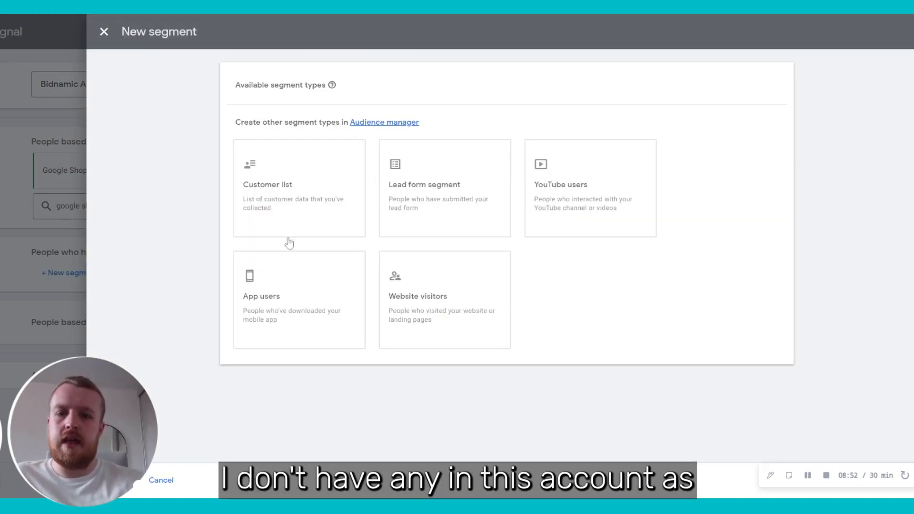
pyautogui.moveTo(421, 324)
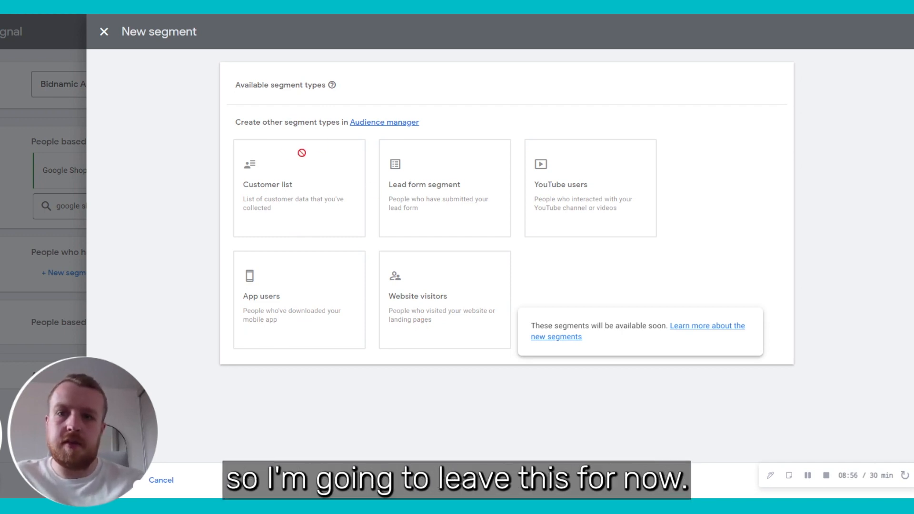
pyautogui.click(104, 31)
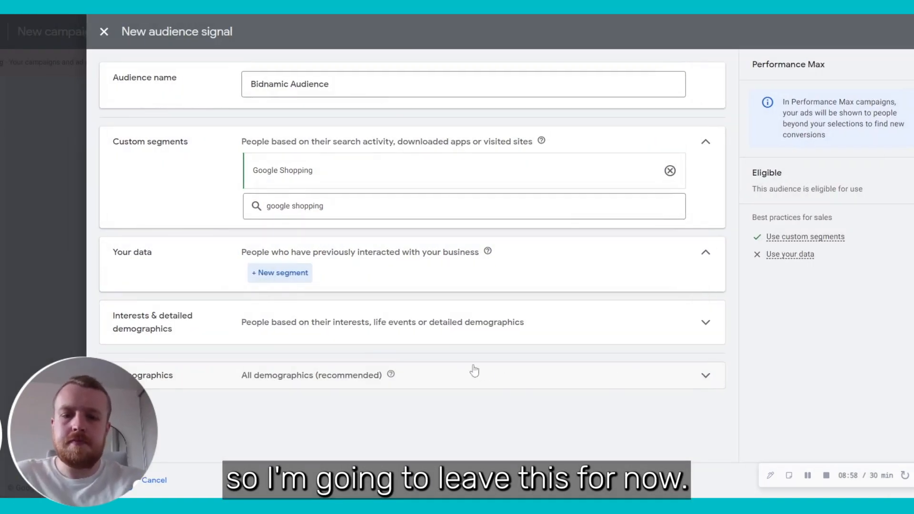
# Step: Add the Google Advertising, Pay Per Click Management Services and Software for Marketing Agencies interests
pyautogui.click(380, 334)
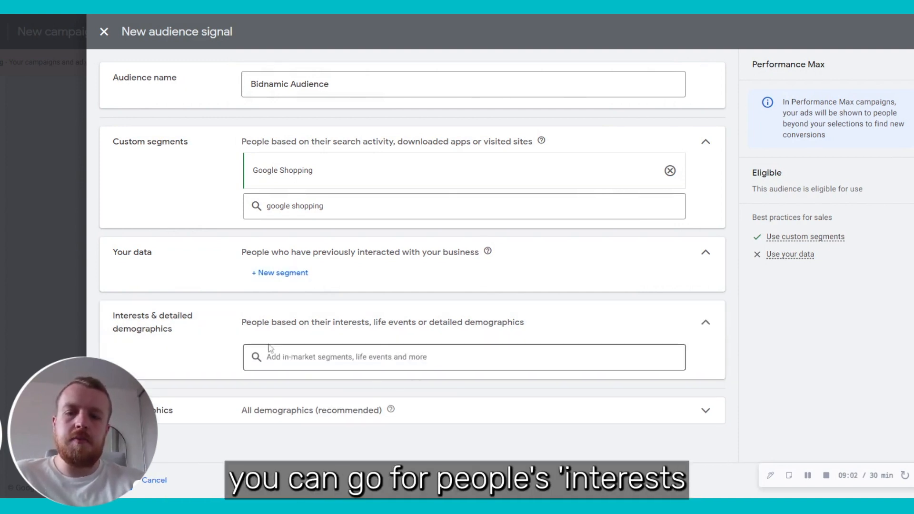
pyautogui.click(380, 357)
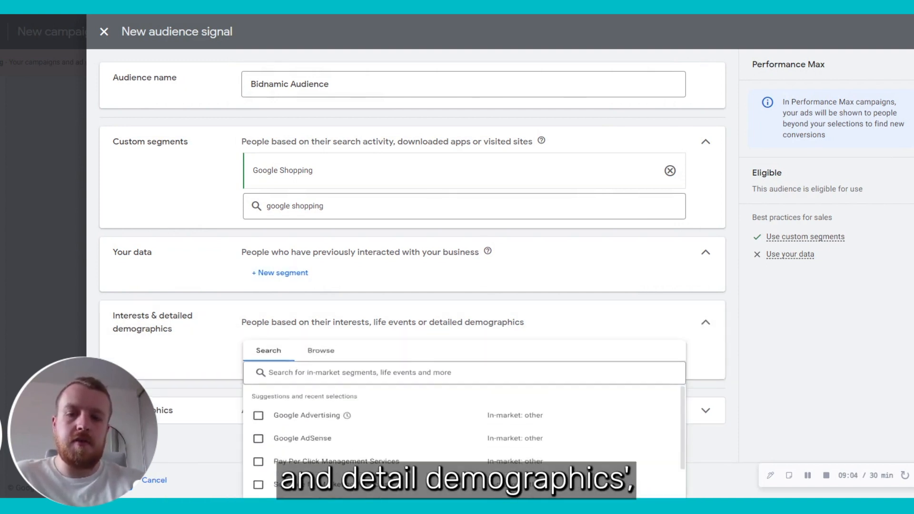
pyautogui.scroll(-2, 304, 404)
pyautogui.scroll(2, 300, 400)
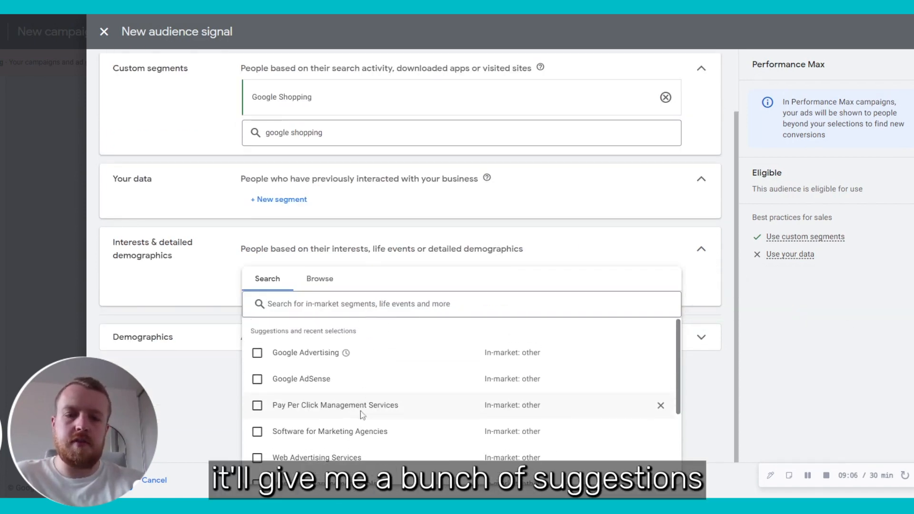
pyautogui.click(258, 352)
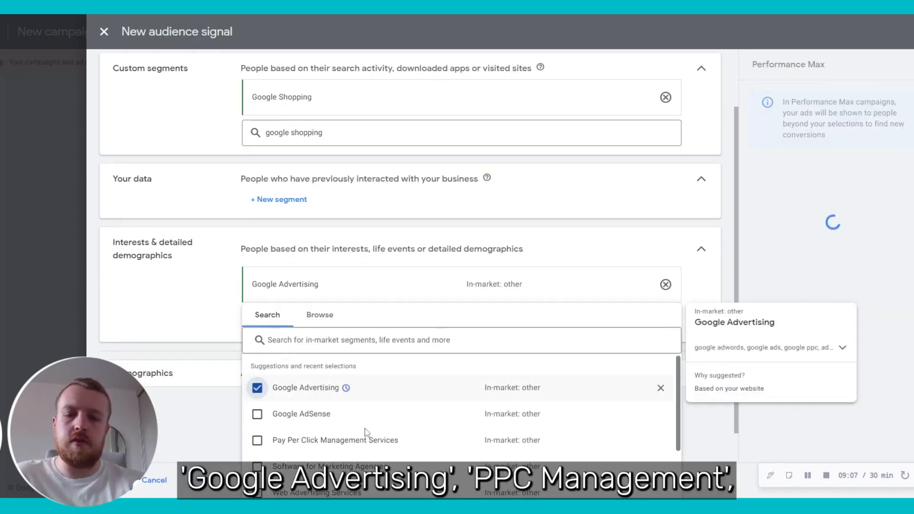
pyautogui.click(257, 404)
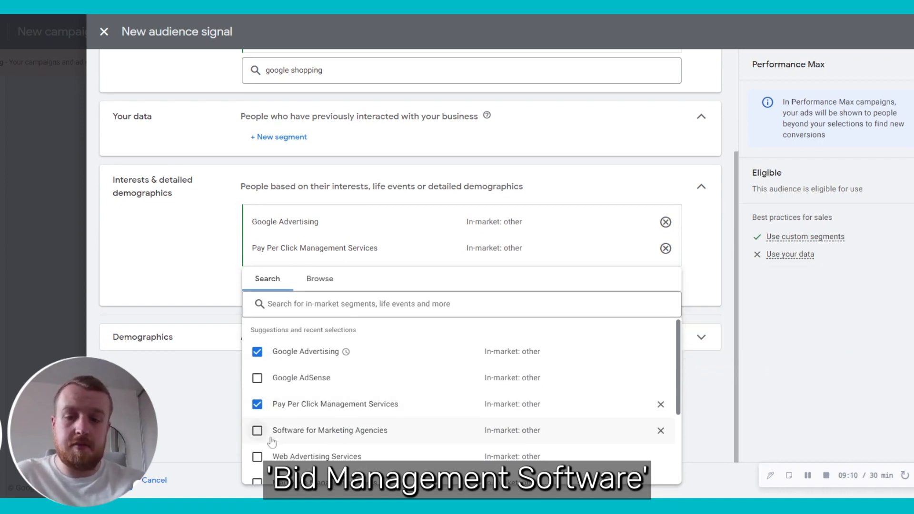
pyautogui.click(257, 431)
pyautogui.click(183, 395)
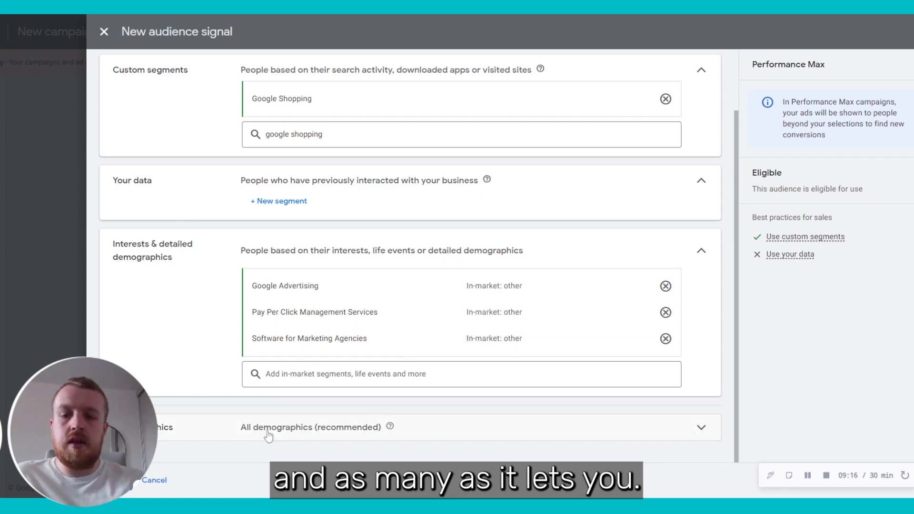
# Step: Keep all demographics included and save the Bidnamic Audience signal to the campaign
pyautogui.click(289, 428)
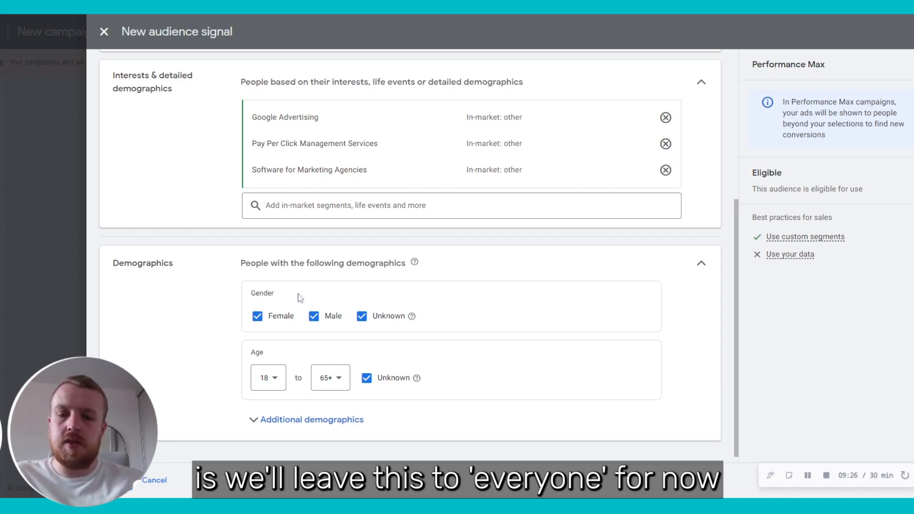
pyautogui.moveTo(351, 258); pyautogui.dragTo(312, 280)
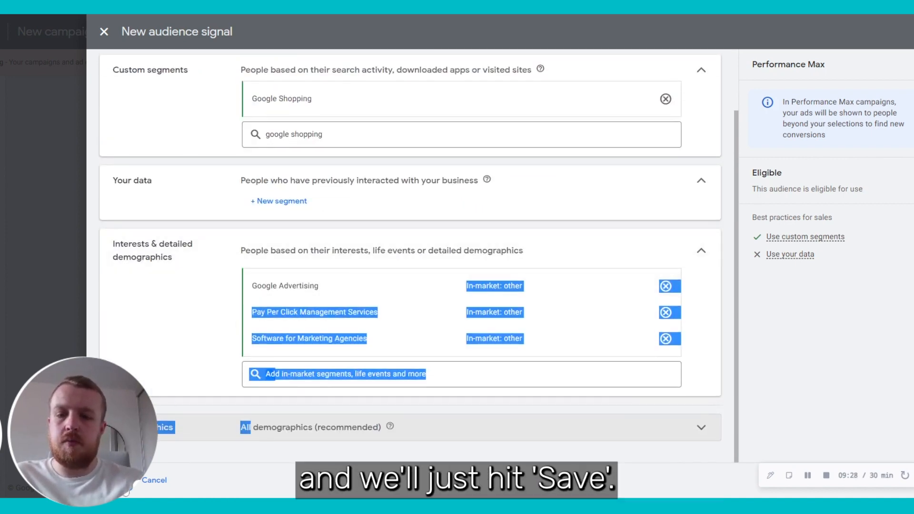
pyautogui.click(267, 486)
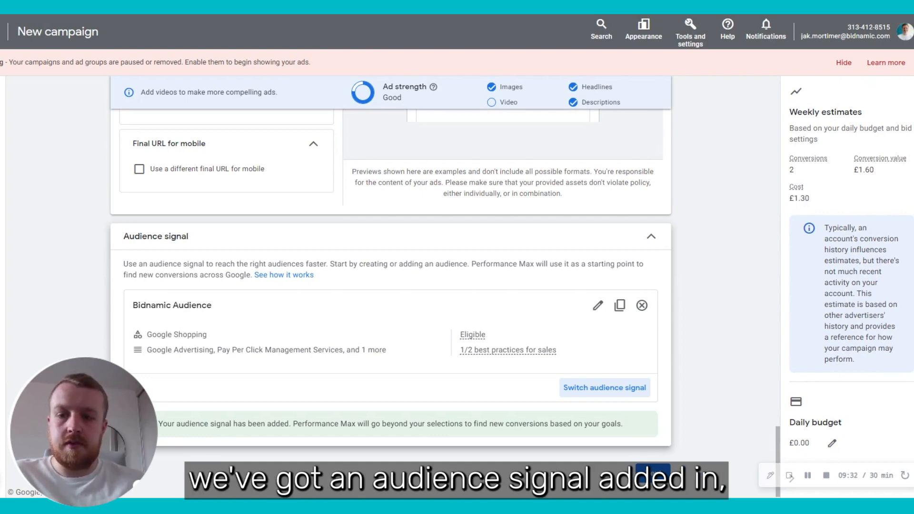
# Step: Set a £10.00 average daily budget for Bidnamic PMAX and proceed to review
pyautogui.click(658, 473)
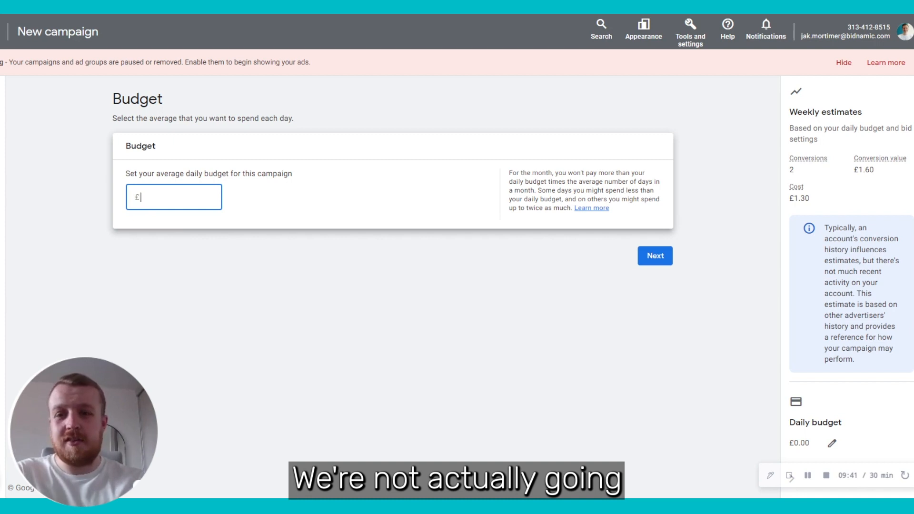
pyautogui.click(253, 237)
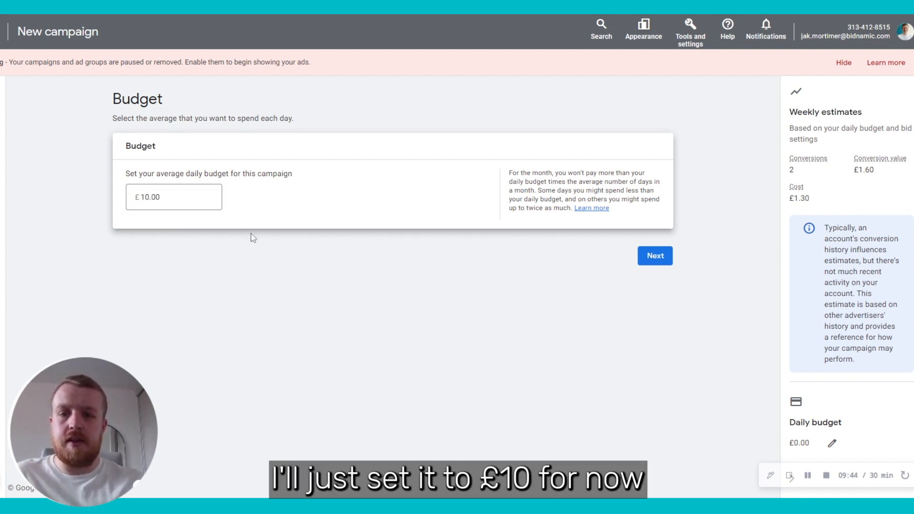
pyautogui.click(832, 441)
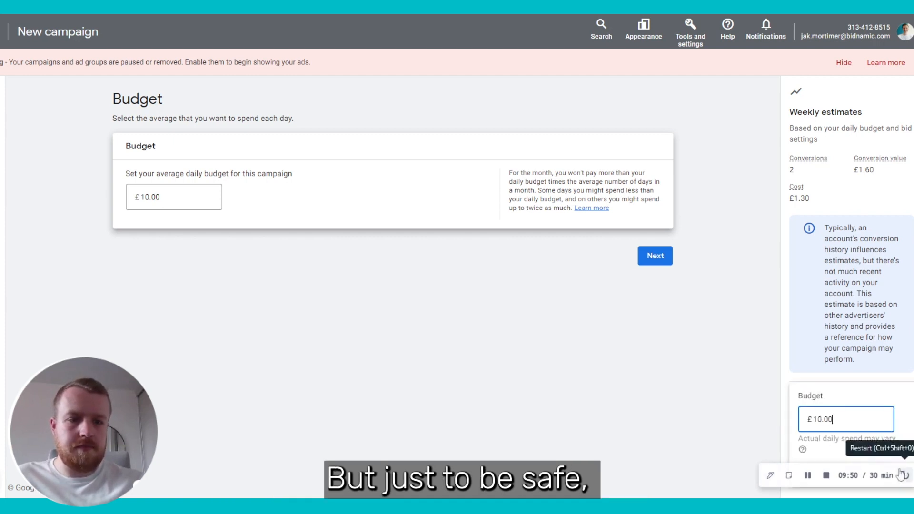
pyautogui.click(887, 462)
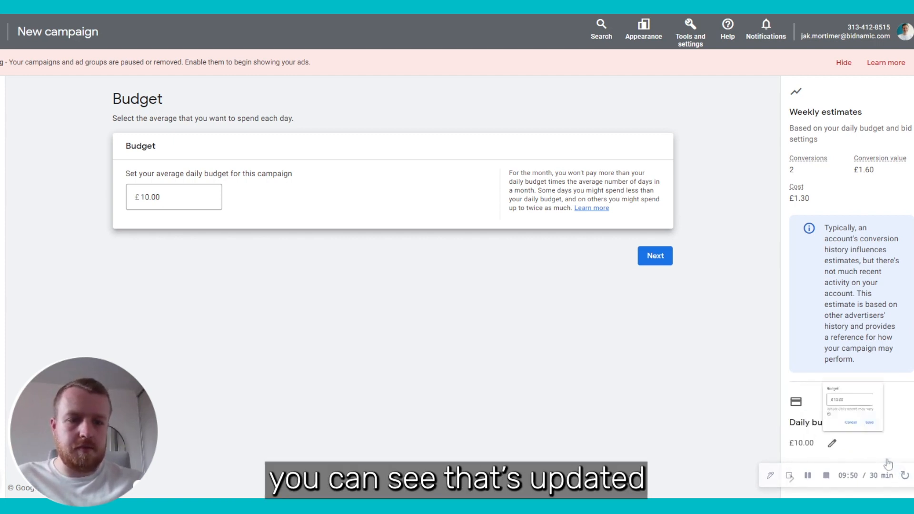
pyautogui.click(670, 261)
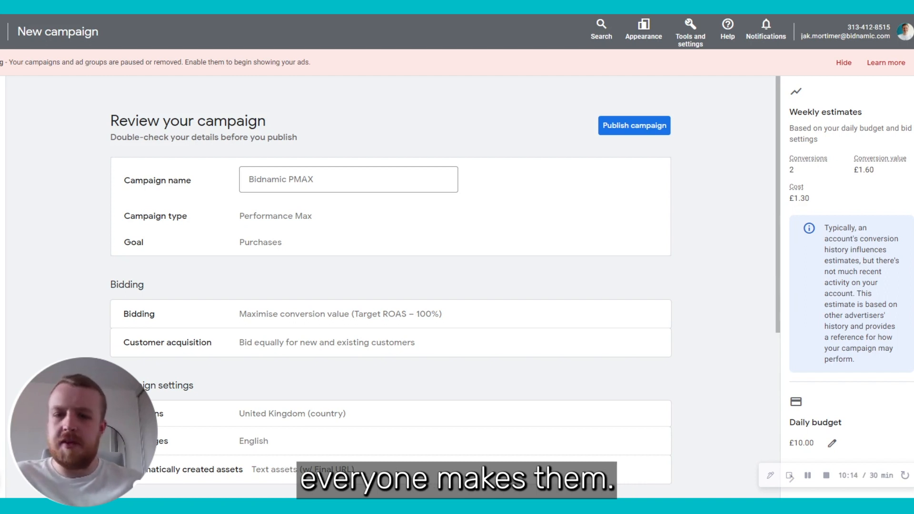
pyautogui.click(377, 179)
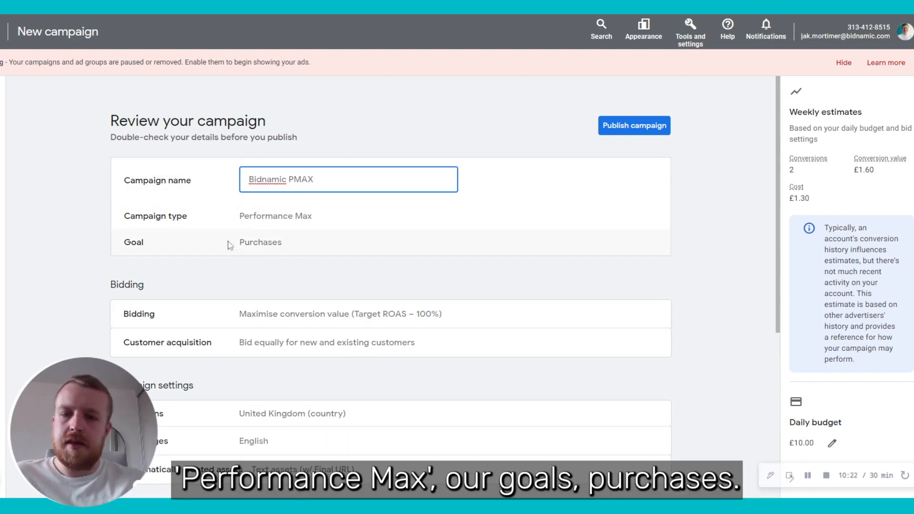
pyautogui.scroll(-3, 379, 267)
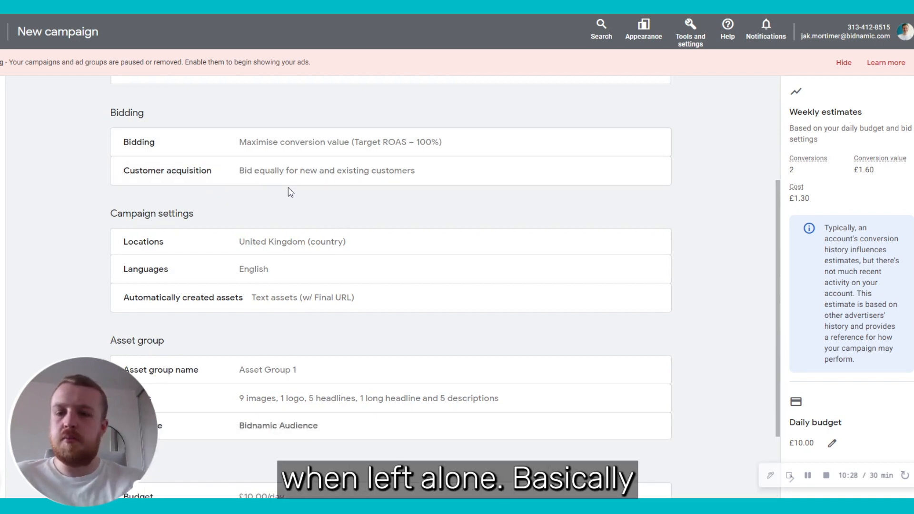
pyautogui.scroll(-2, 290, 192)
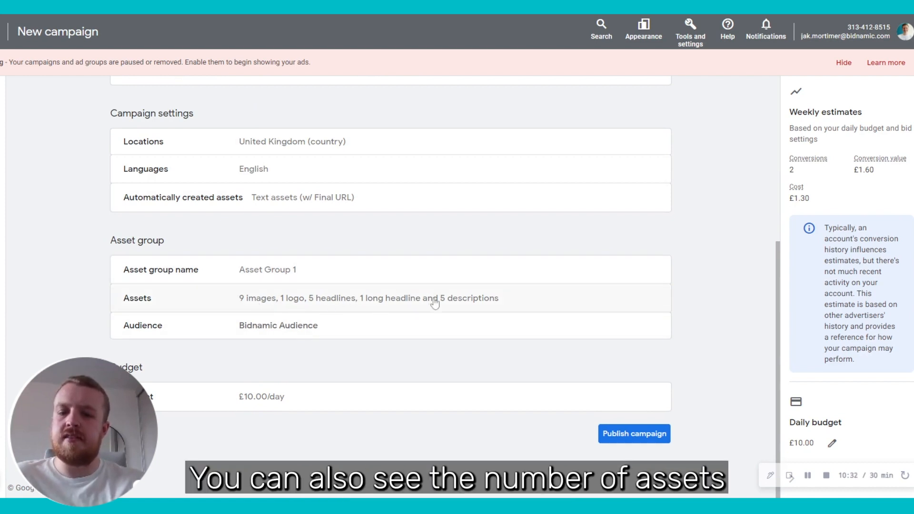
# Step: Publish the Bidnamic PMAX campaign from the review page
pyautogui.click(613, 442)
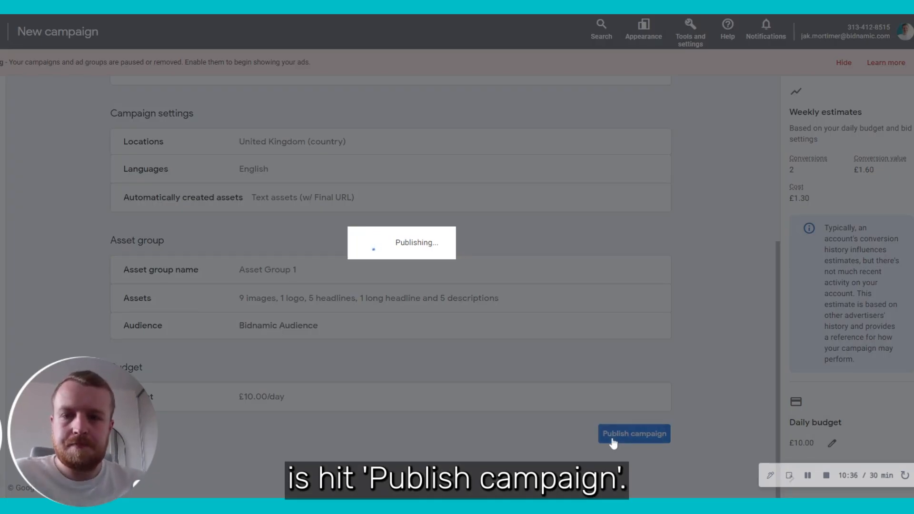